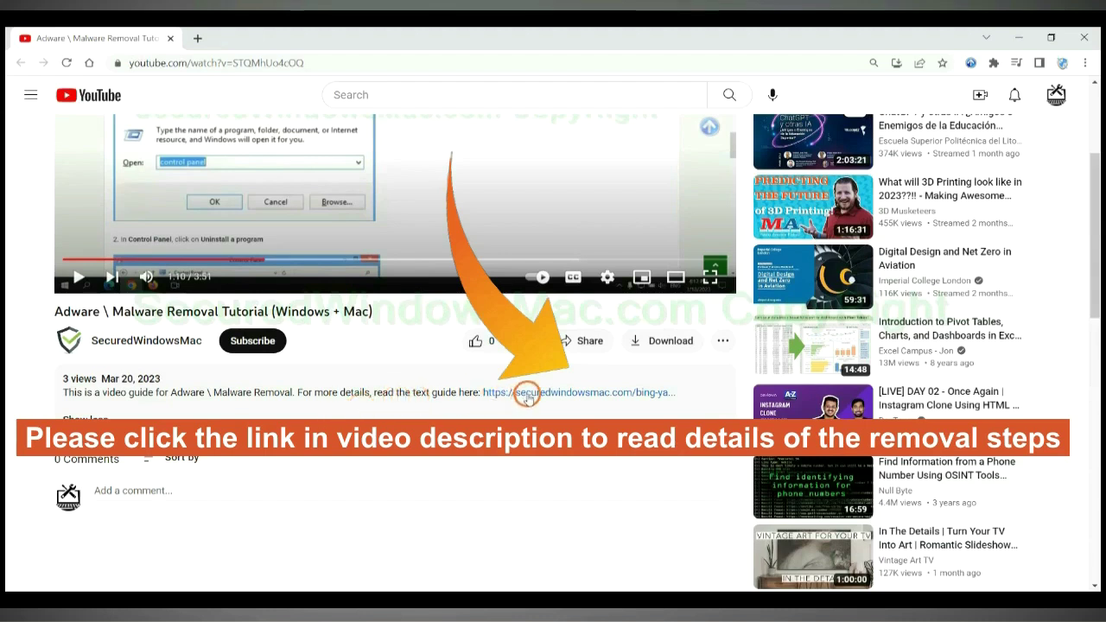
Open the SecuredWindowsMac removal guide from the YouTube video description link.
left_click(527, 393)
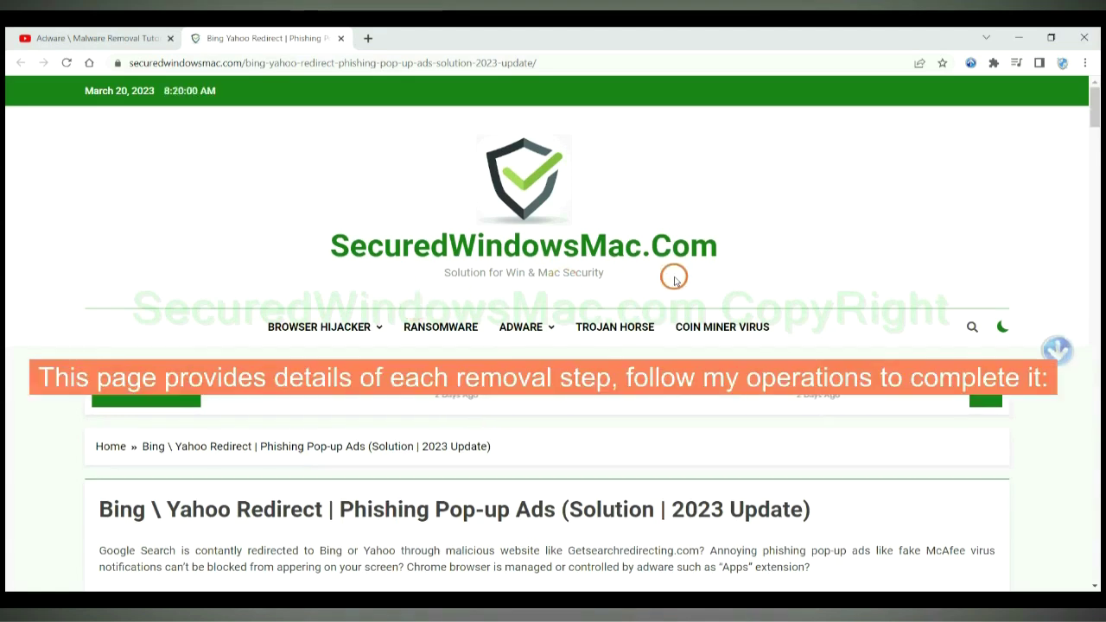
Scroll to the Instant Automatic Removal heading and briefly highlight it.
scroll(785, 260, "down", 15)
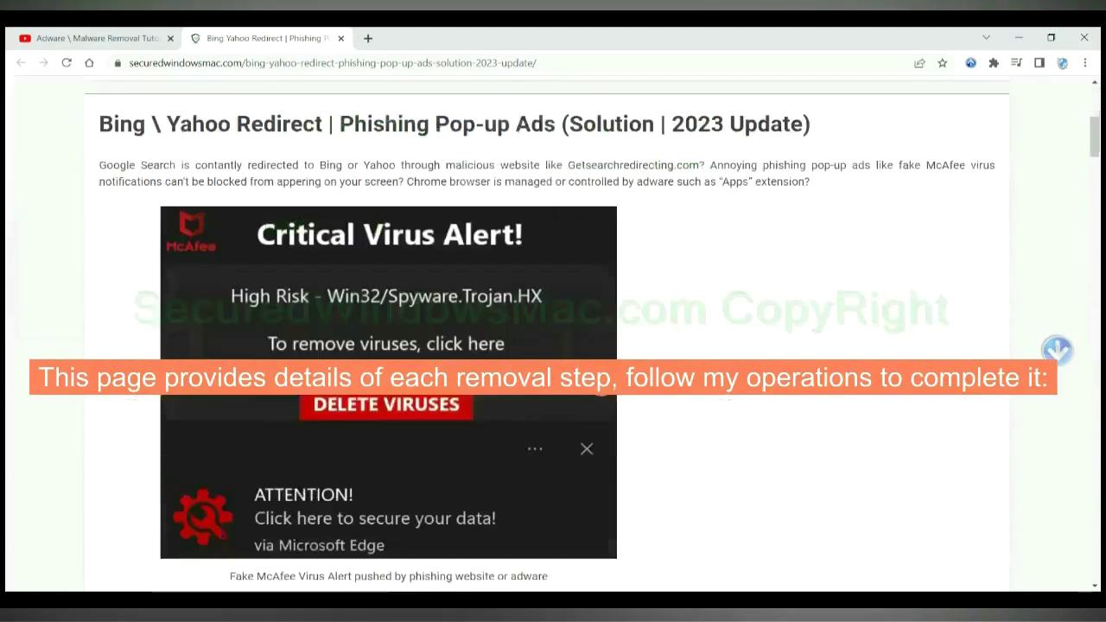
scroll(602, 386, "down", 4)
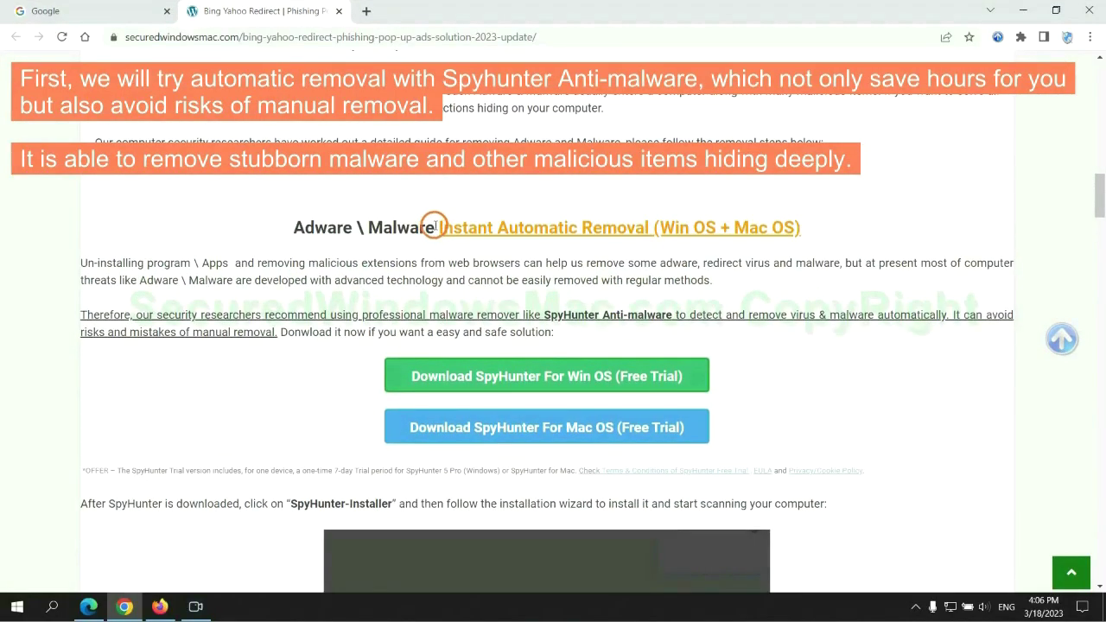
left_click_drag(438, 228, 647, 228)
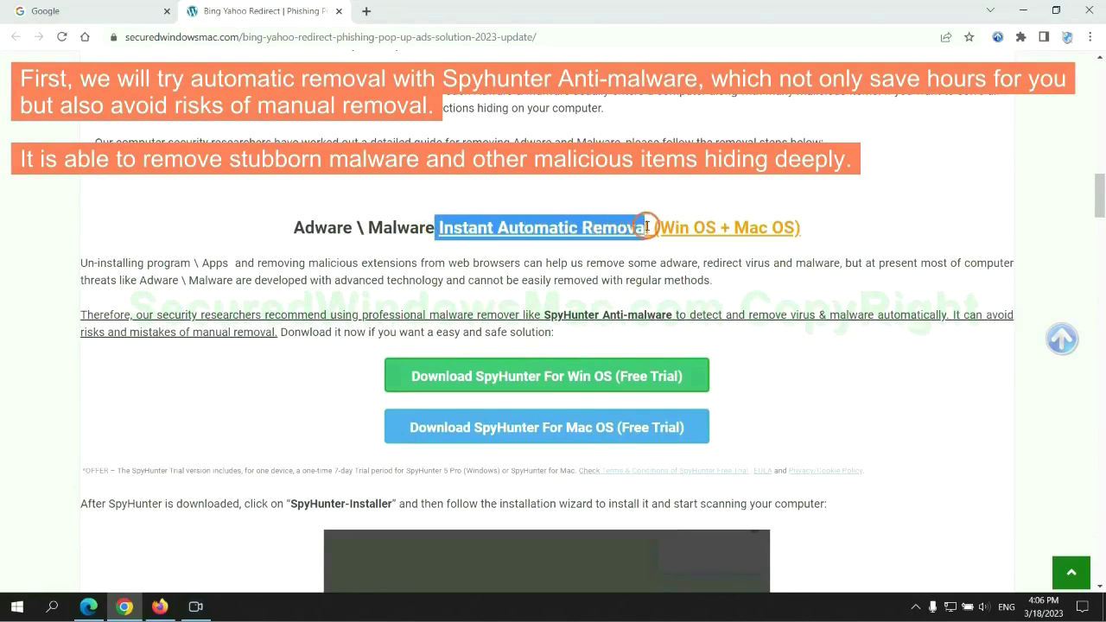
left_click(552, 191)
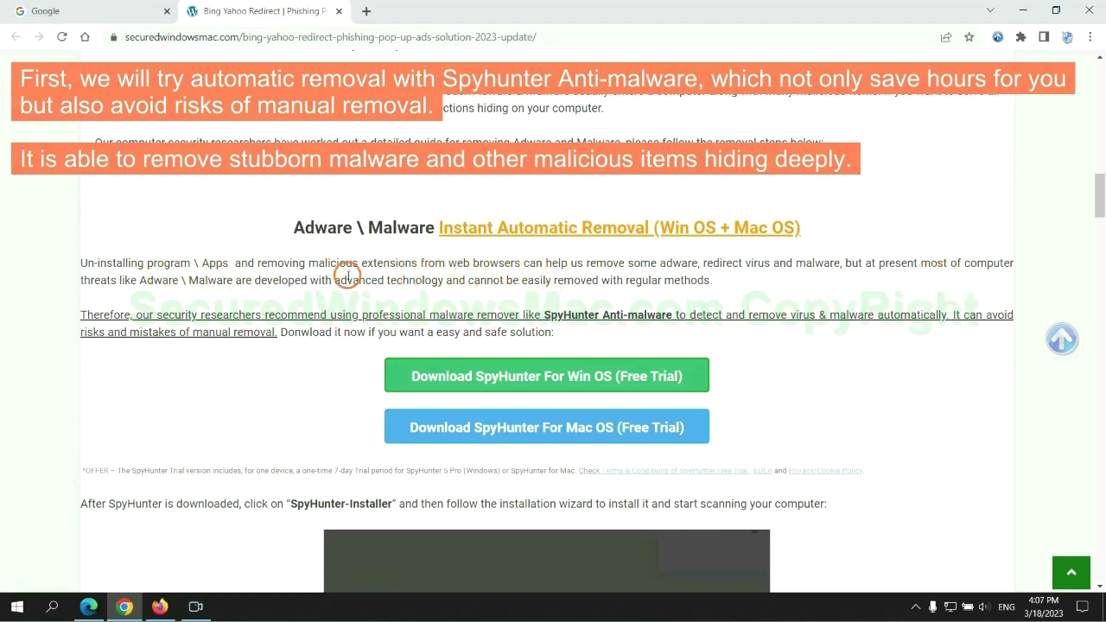
Download SpyHunter for Windows, keep it past the harmful-file warning, and launch SpyHunter-Installer.exe.
scroll(550, 313, "down", 1)
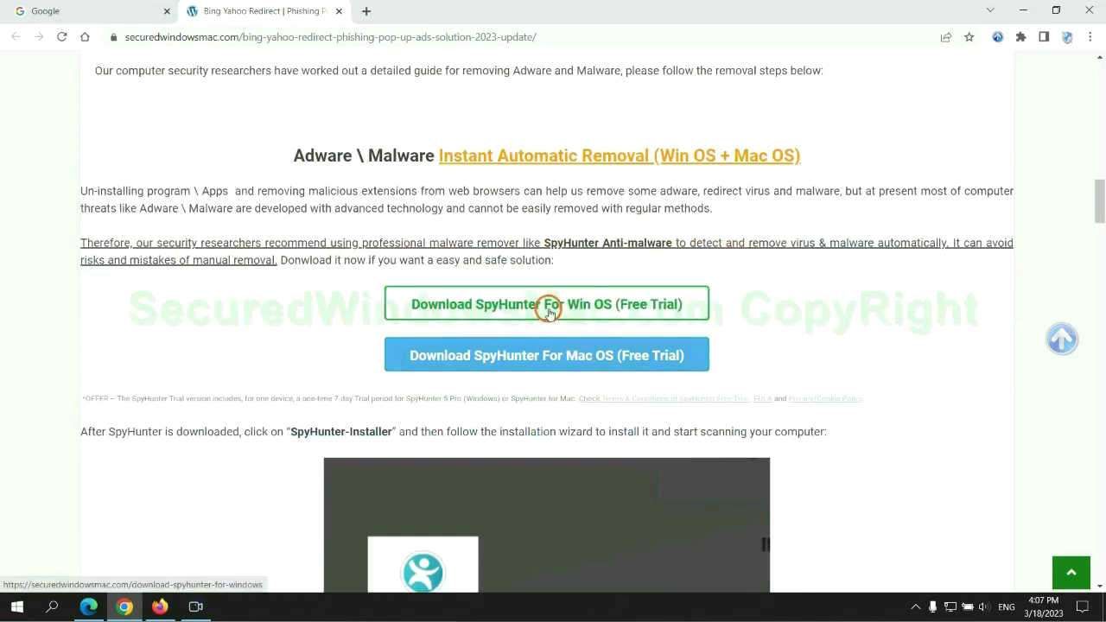
scroll(560, 348, "down", 1)
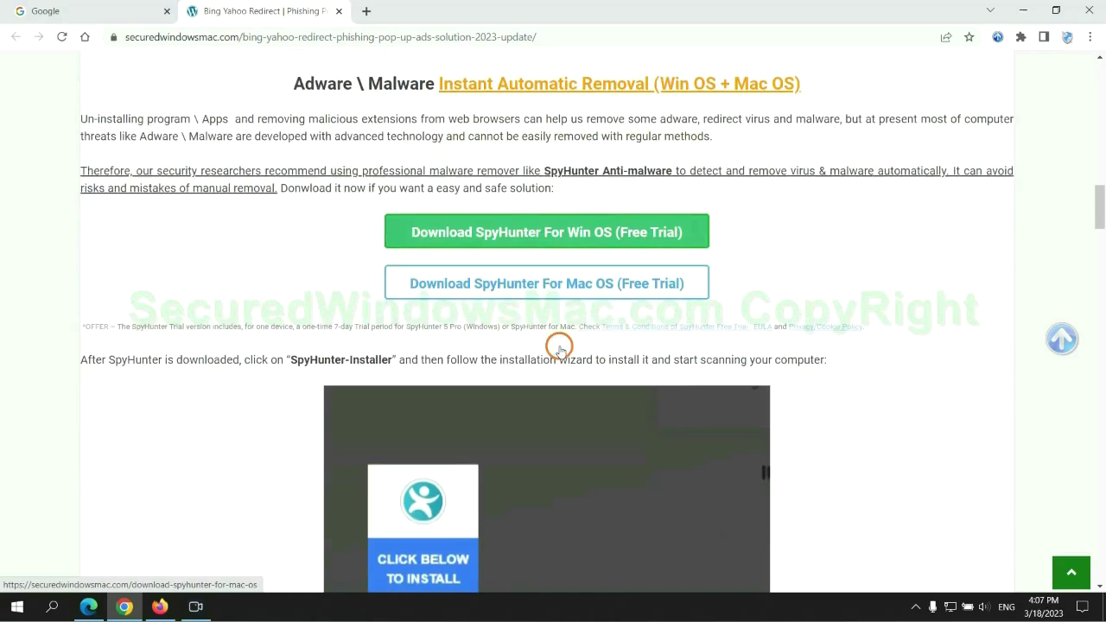
scroll(553, 343, "down", 1)
left_click(559, 167)
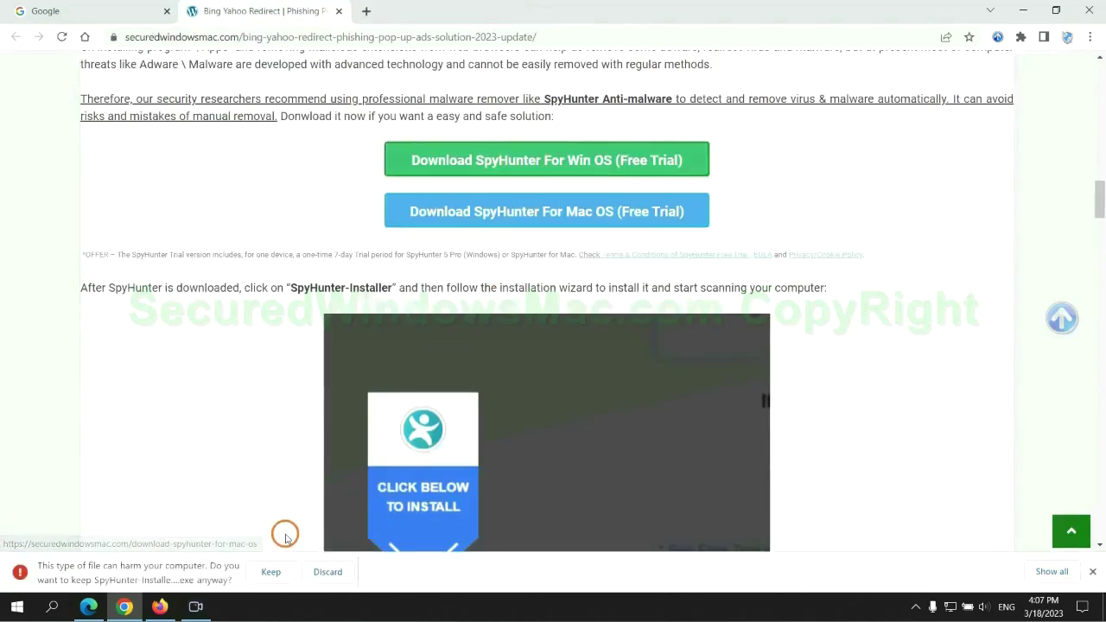
left_click(269, 571)
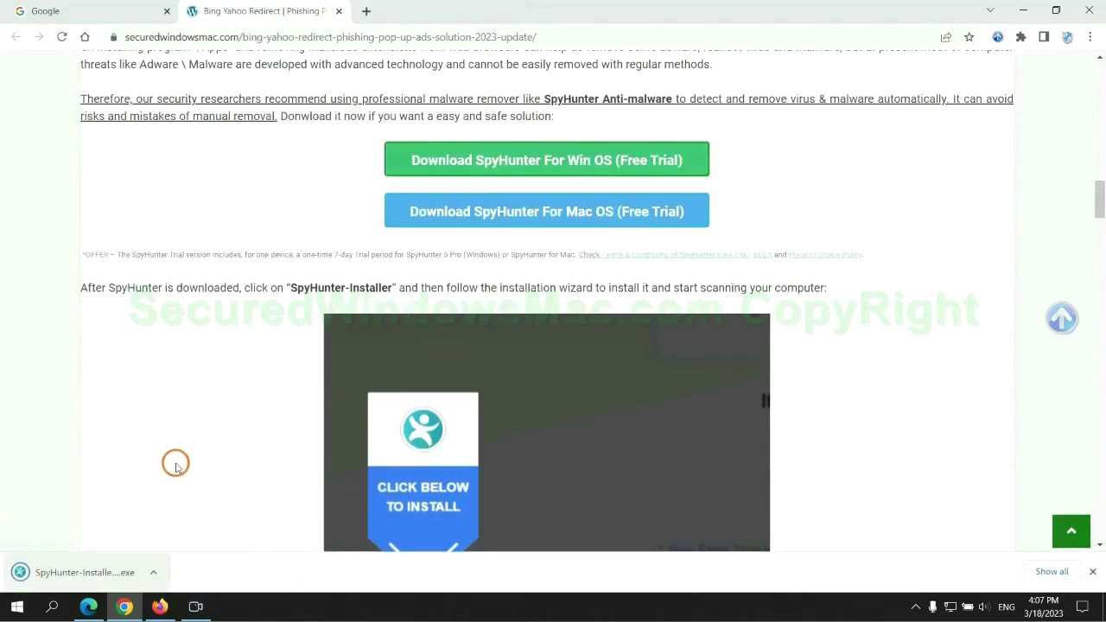
left_click(105, 573)
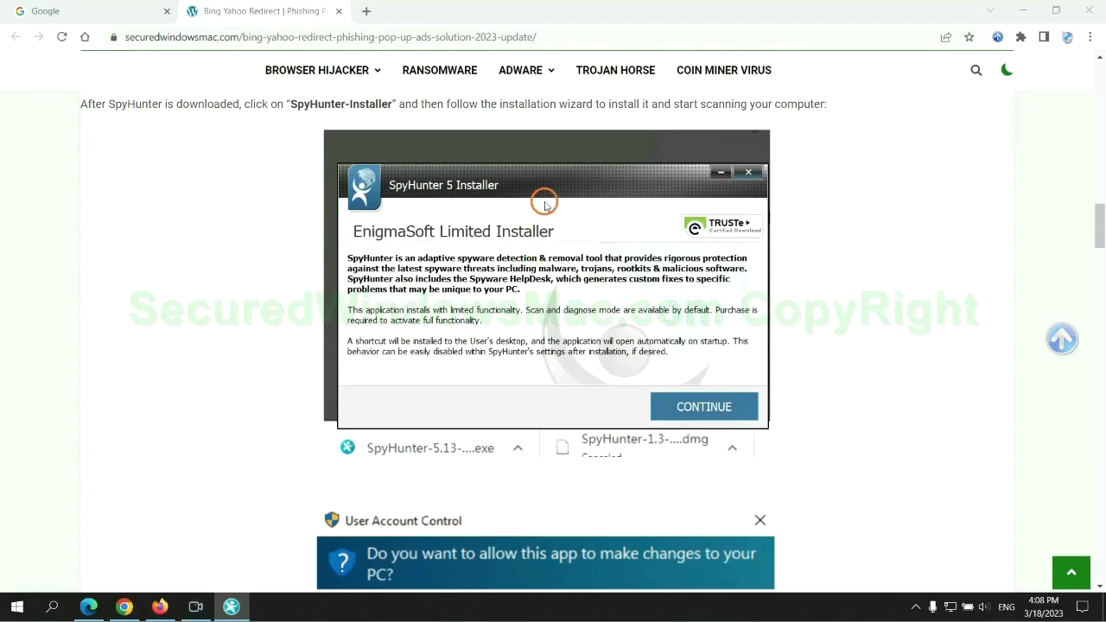
Continue to the SpyHunter licence agreement and accept the EULA to install.
left_click(729, 406)
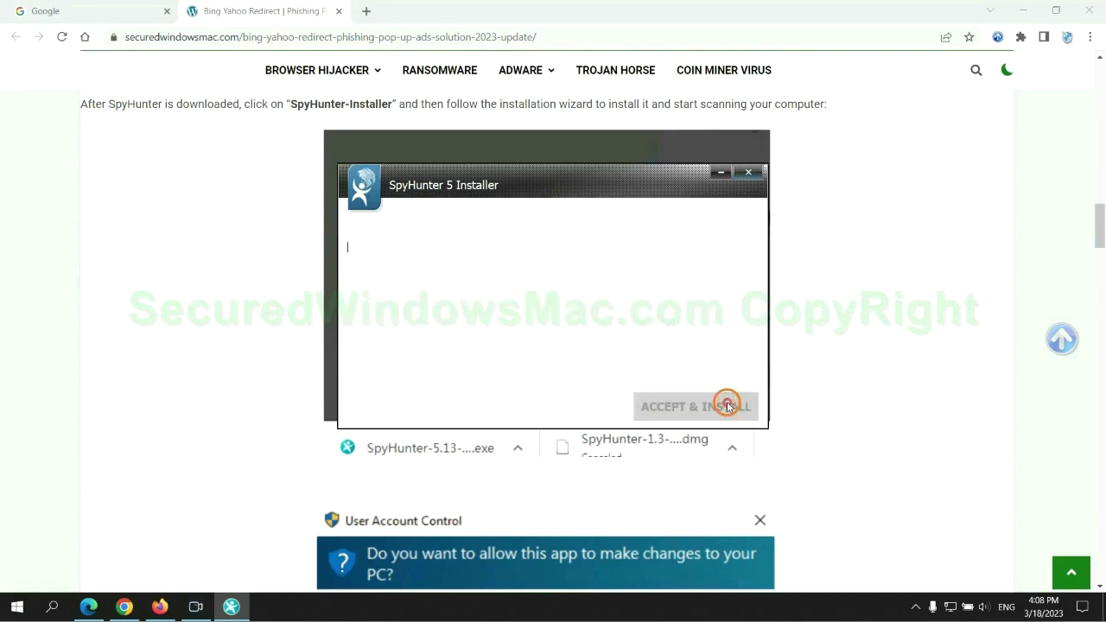
left_click(561, 370)
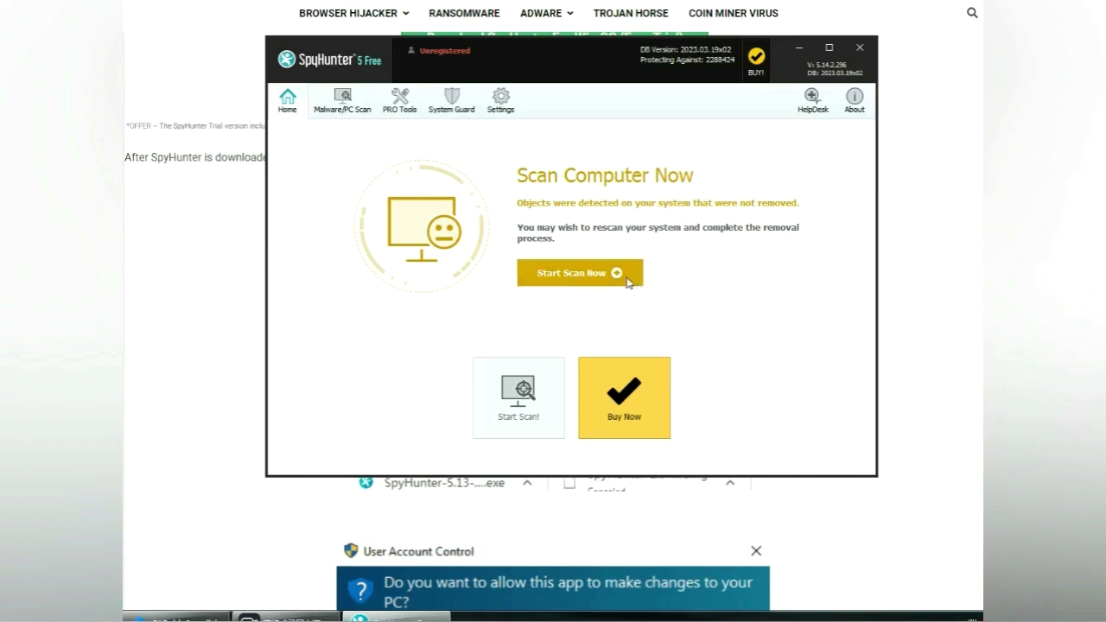
Scan the PC with SpyHunter, proceed past the 703 results, and choose the 7-day free trial.
left_click(596, 273)
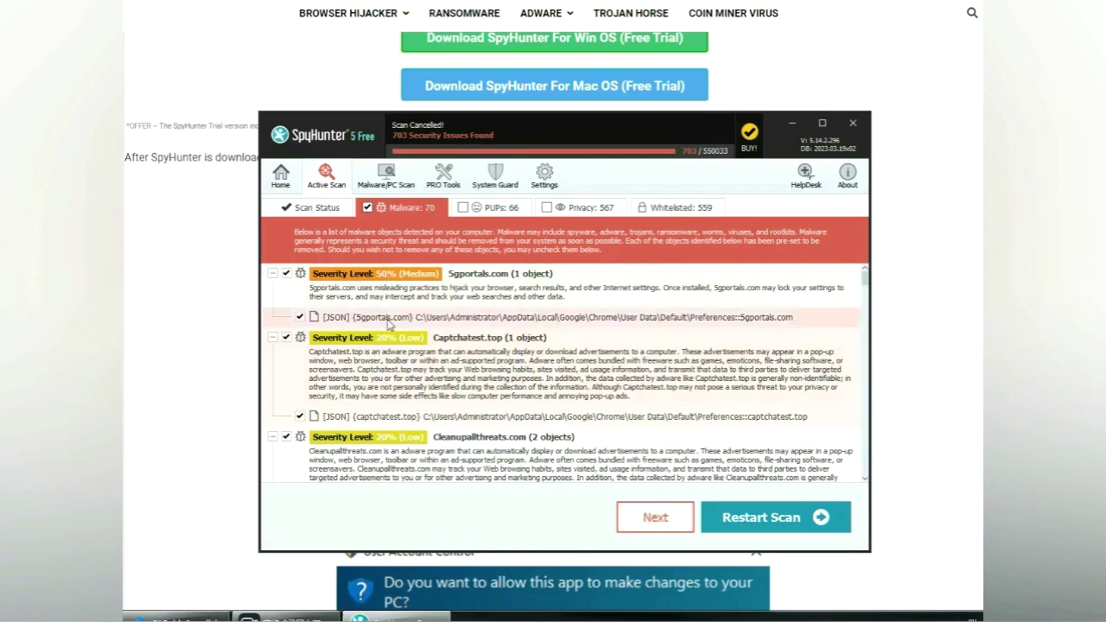
left_click(656, 518)
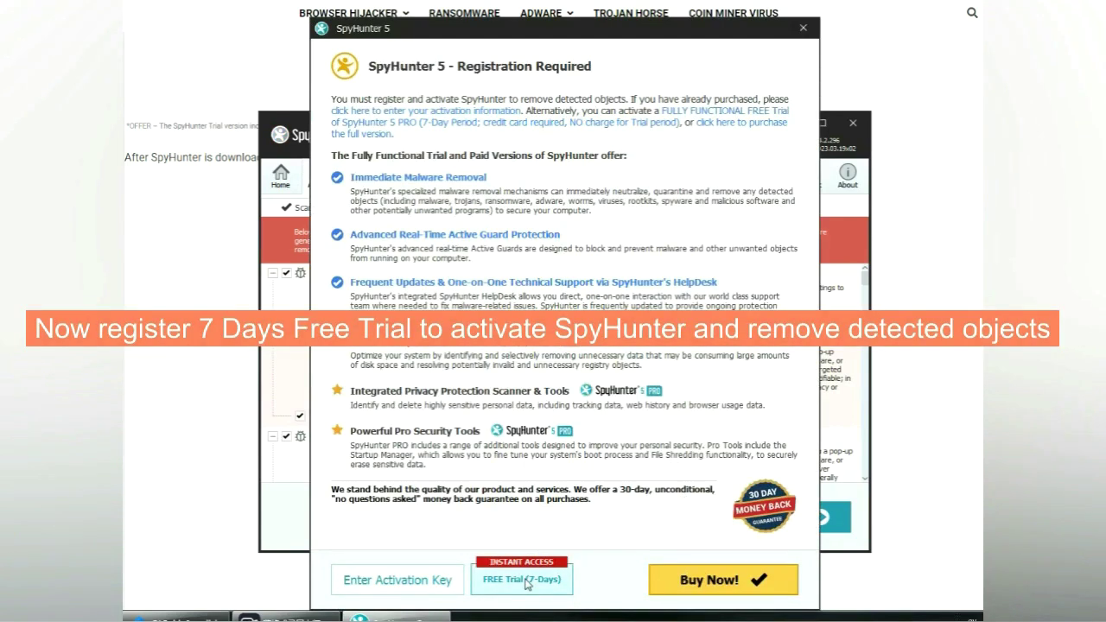
left_click(527, 585)
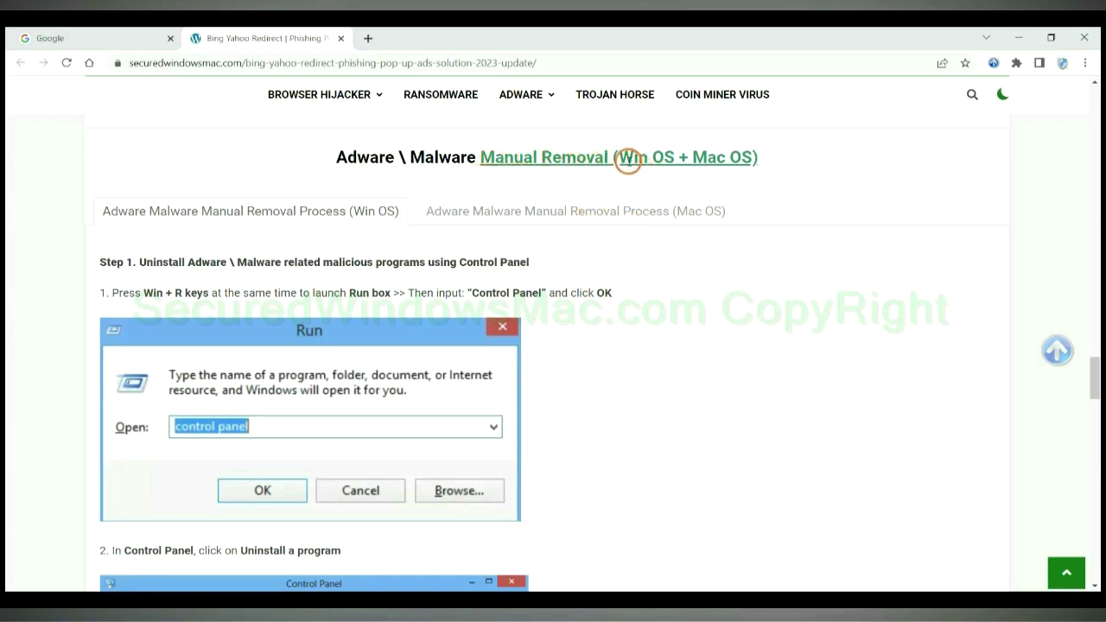
Highlight the Win OS and Mac OS parts of the heading and view the Mac OS steps.
left_click_drag(621, 158, 676, 158)
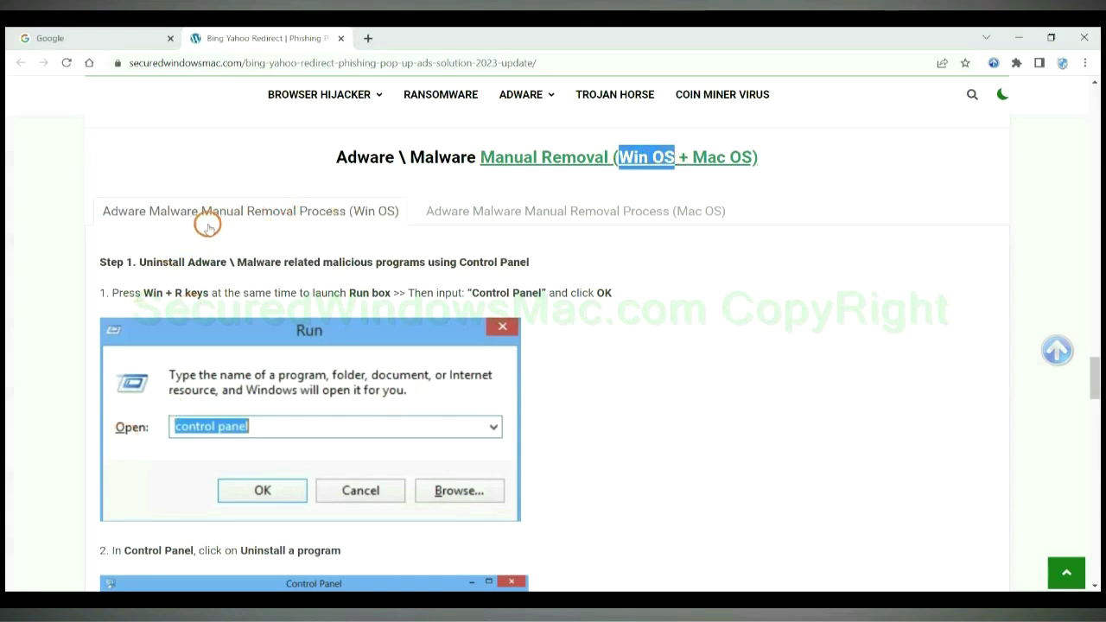
left_click_drag(692, 157, 753, 158)
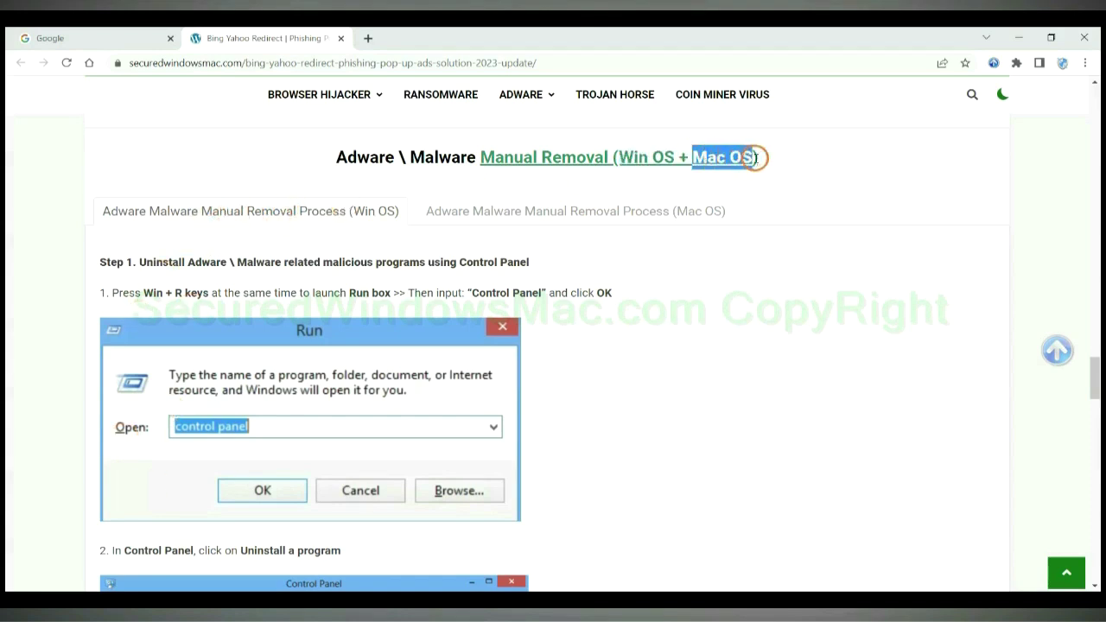
left_click(567, 209)
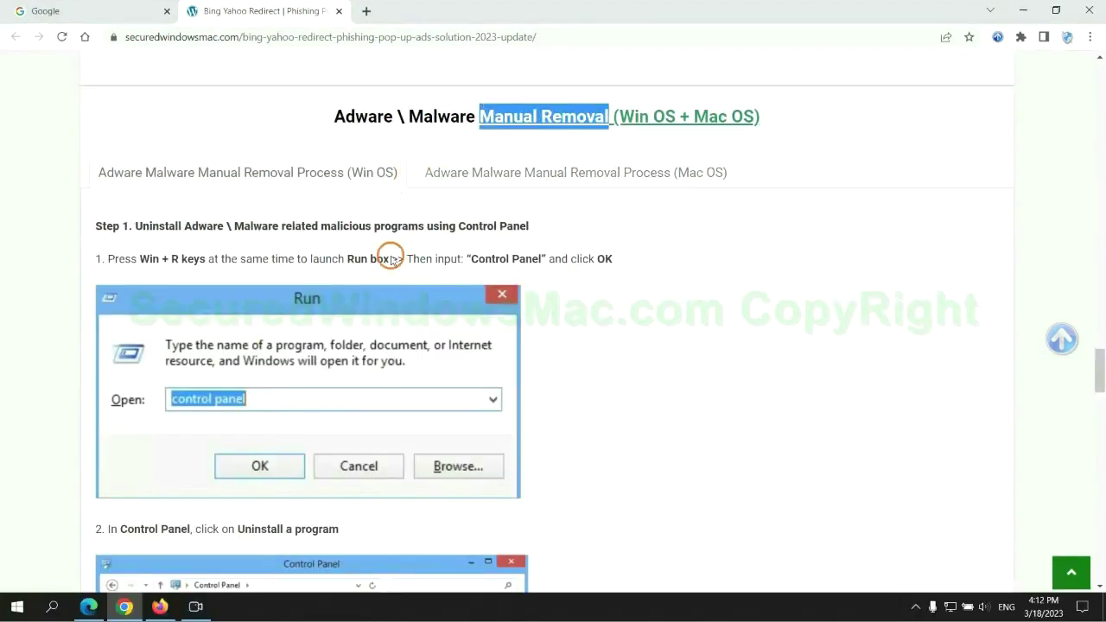
Return to the Win OS Step 1 instructions for opening Control Panel and uninstalling programs.
scroll(410, 299, "up", 3)
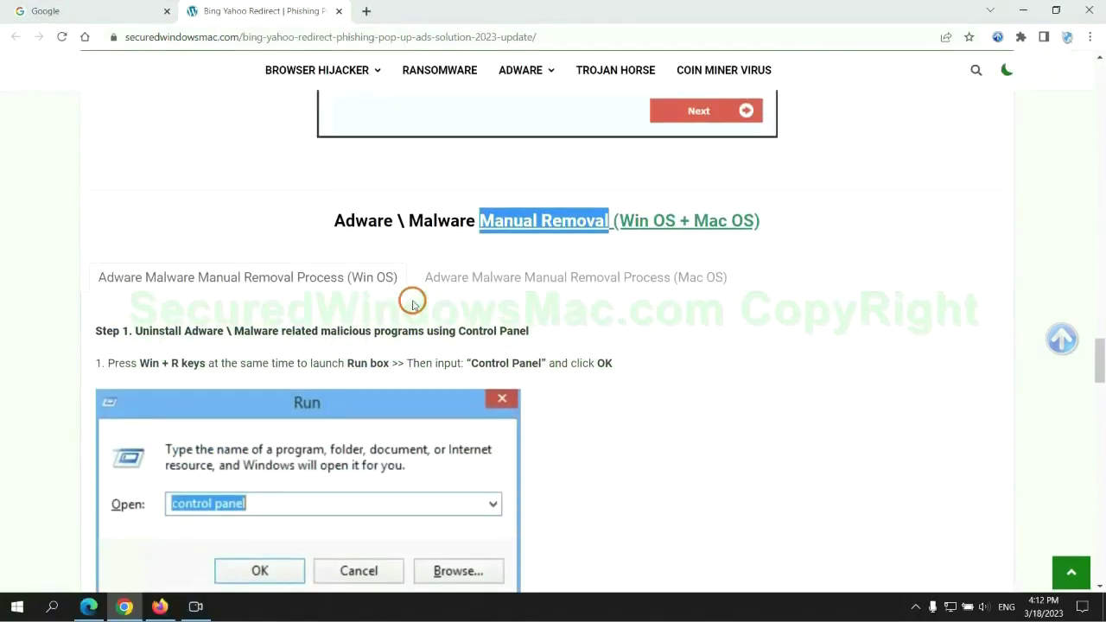
scroll(338, 287, "up", 1)
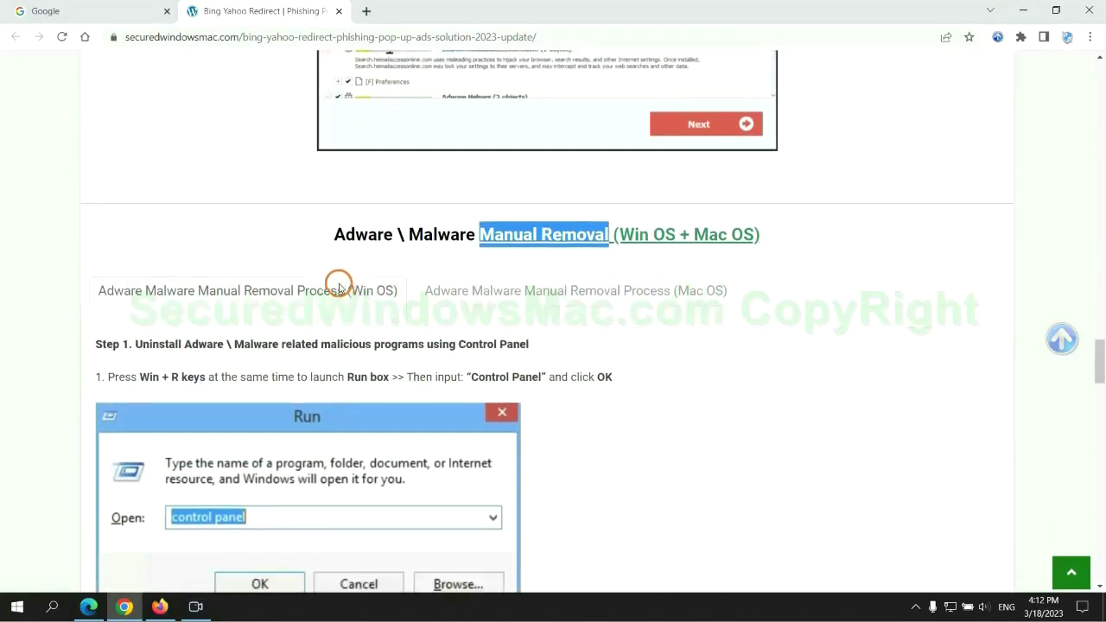
scroll(239, 180, "down", 2)
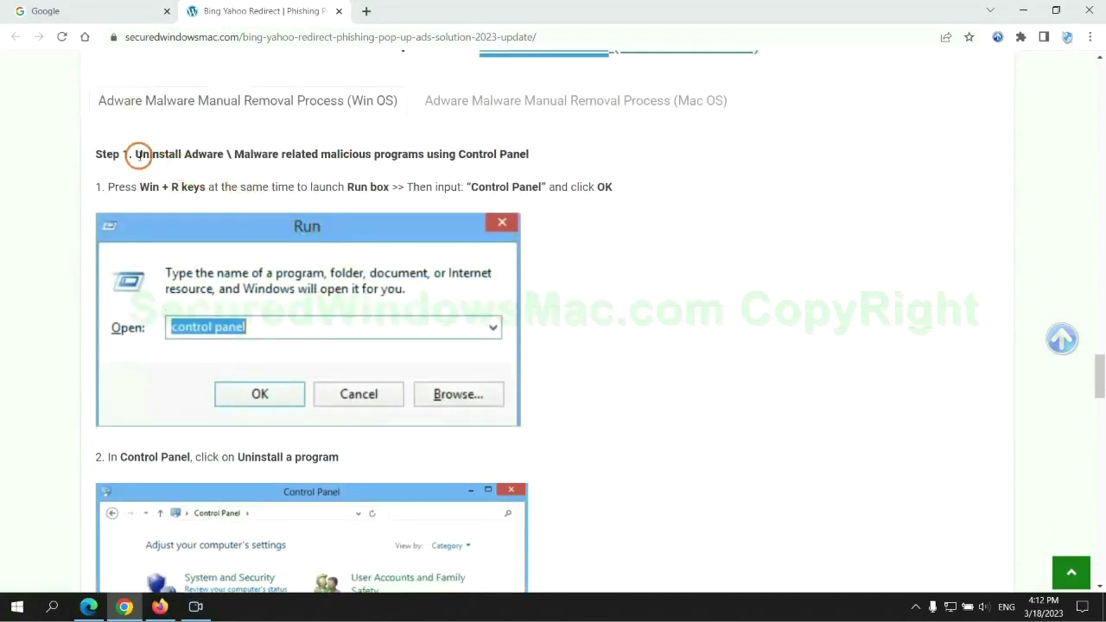
left_click_drag(136, 155, 425, 159)
left_click(734, 225)
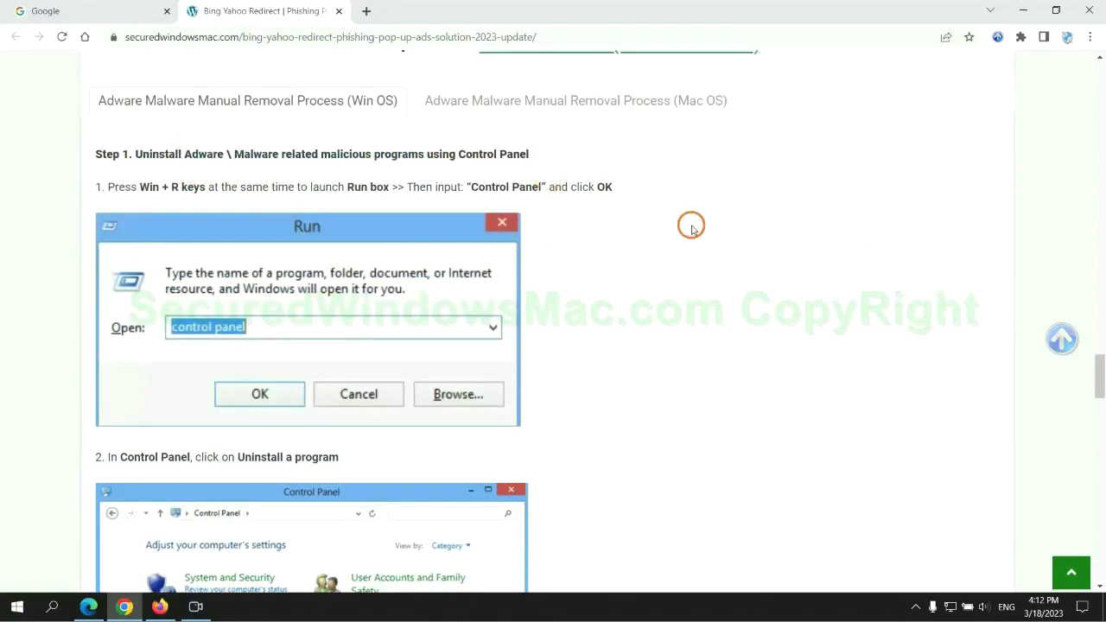
scroll(689, 226, "down", 2)
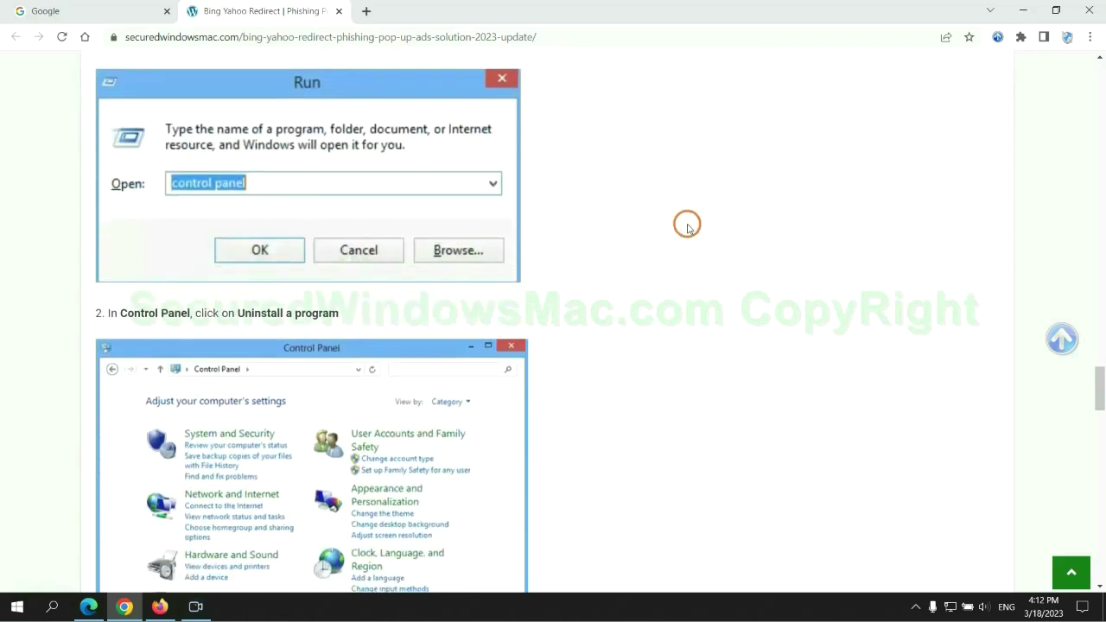
Launch Control Panel via Run, check Lantern in the installed programs list, then close it.
key("super+r")
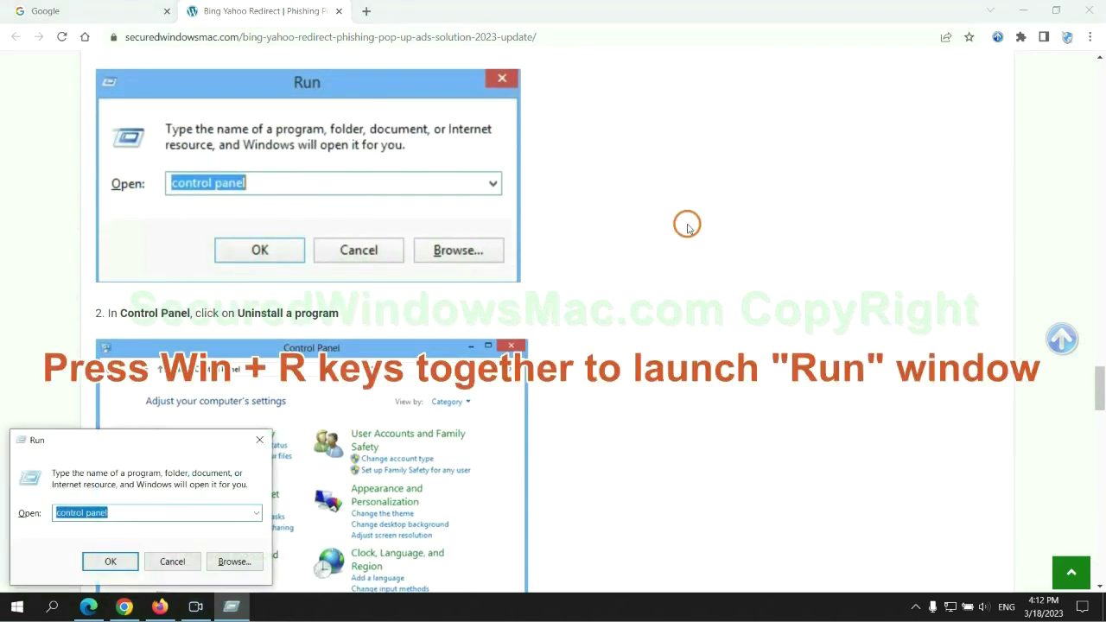
type("control")
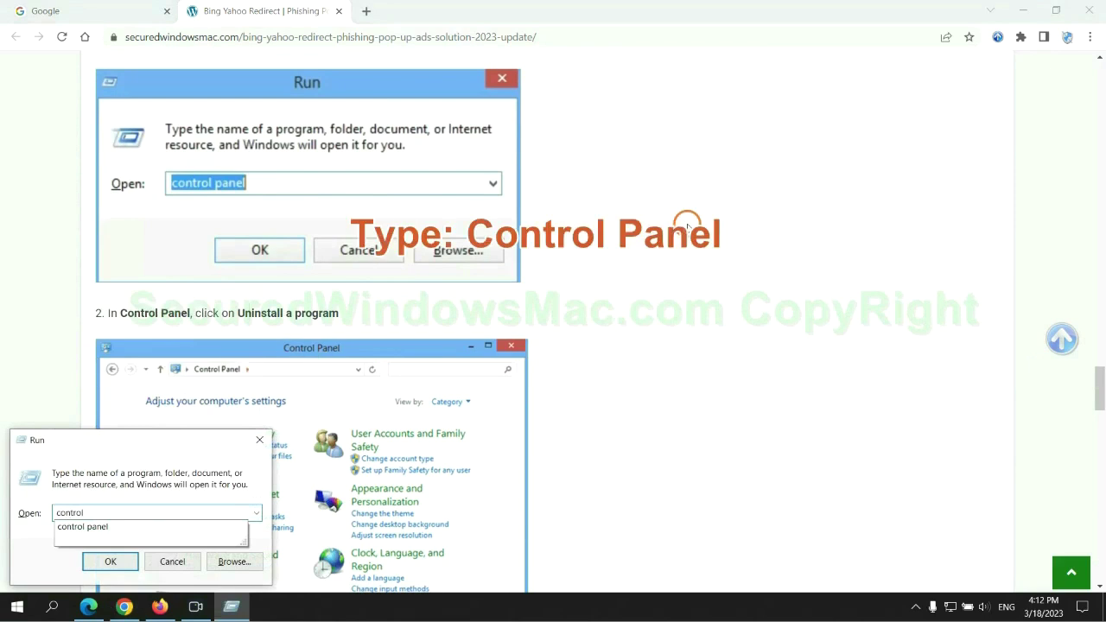
type(" panel")
key("Return")
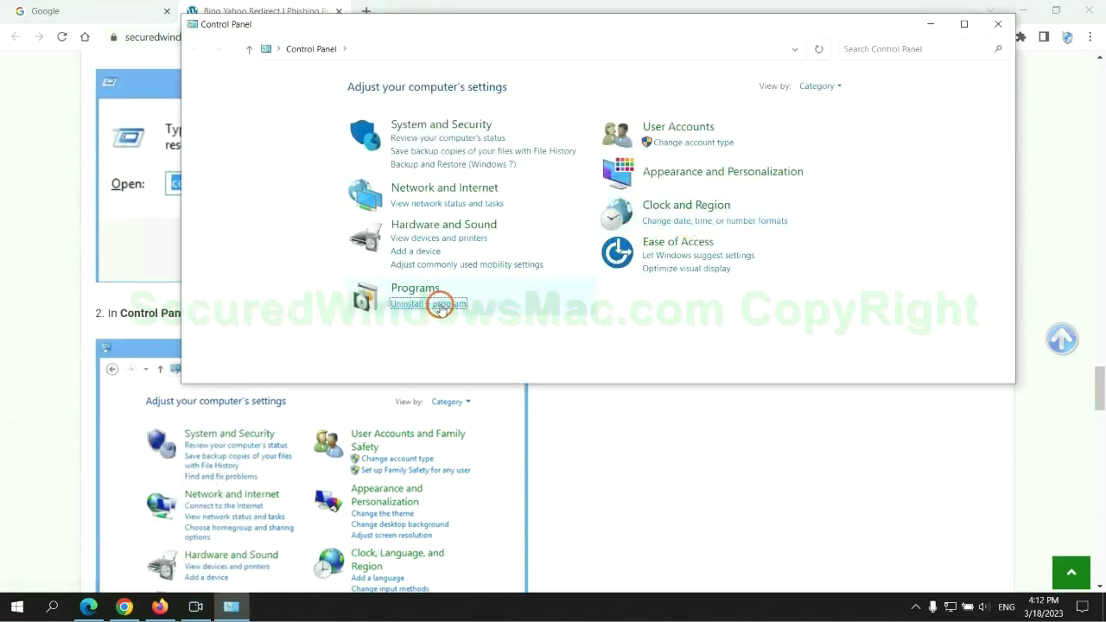
left_click(439, 303)
left_click(350, 203)
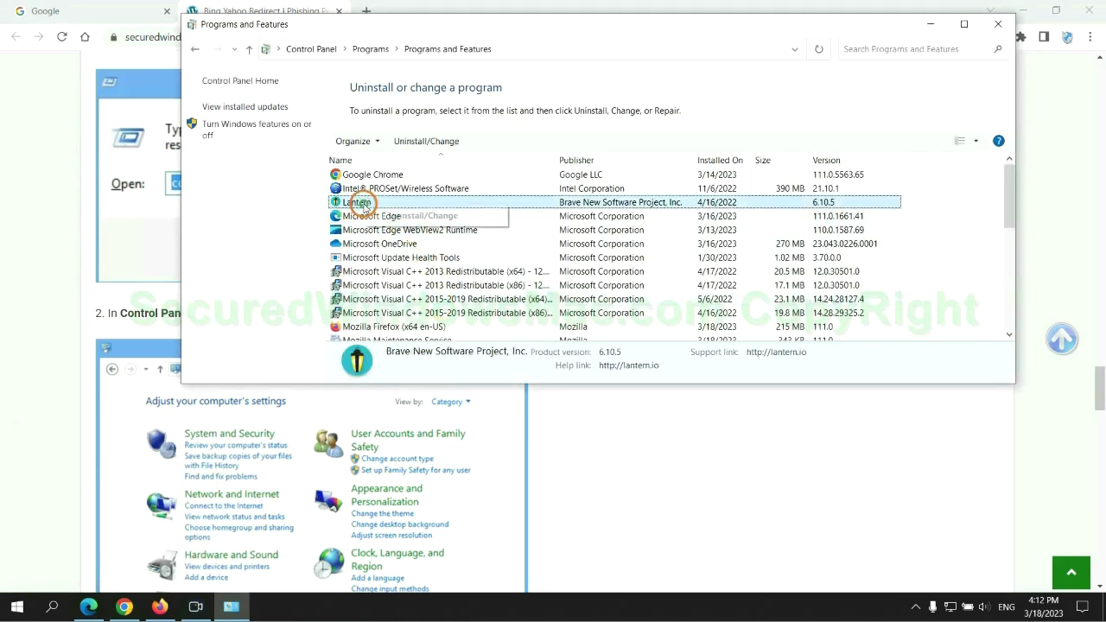
right_click(382, 211)
left_click(999, 25)
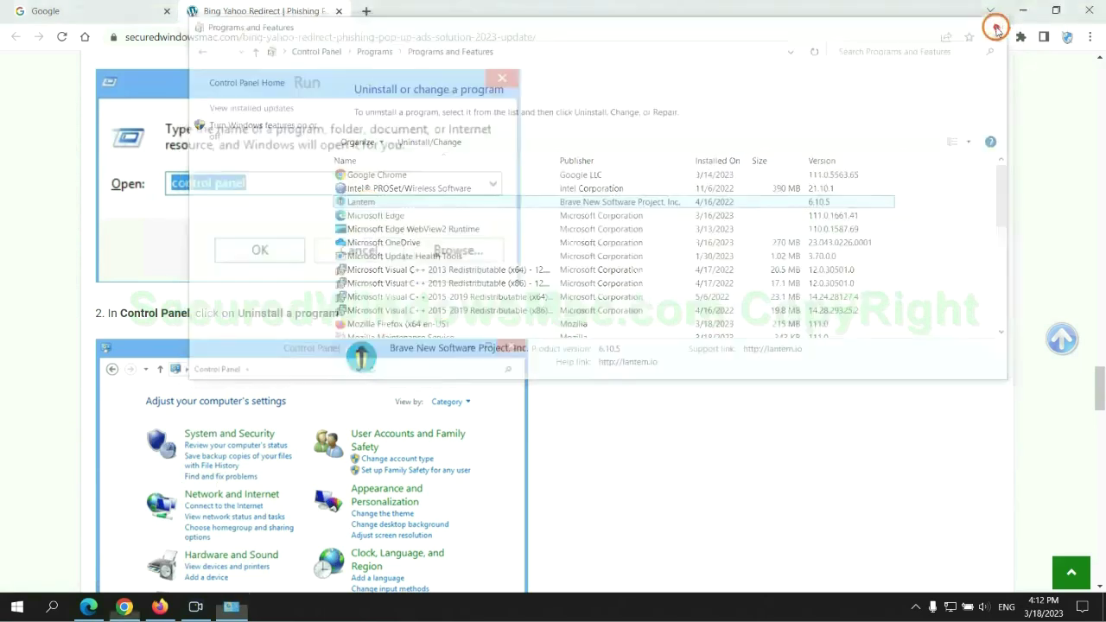
Scroll to the article's Step 2 malicious extension heading and switch to Microsoft Edge.
scroll(325, 370, "down", 5)
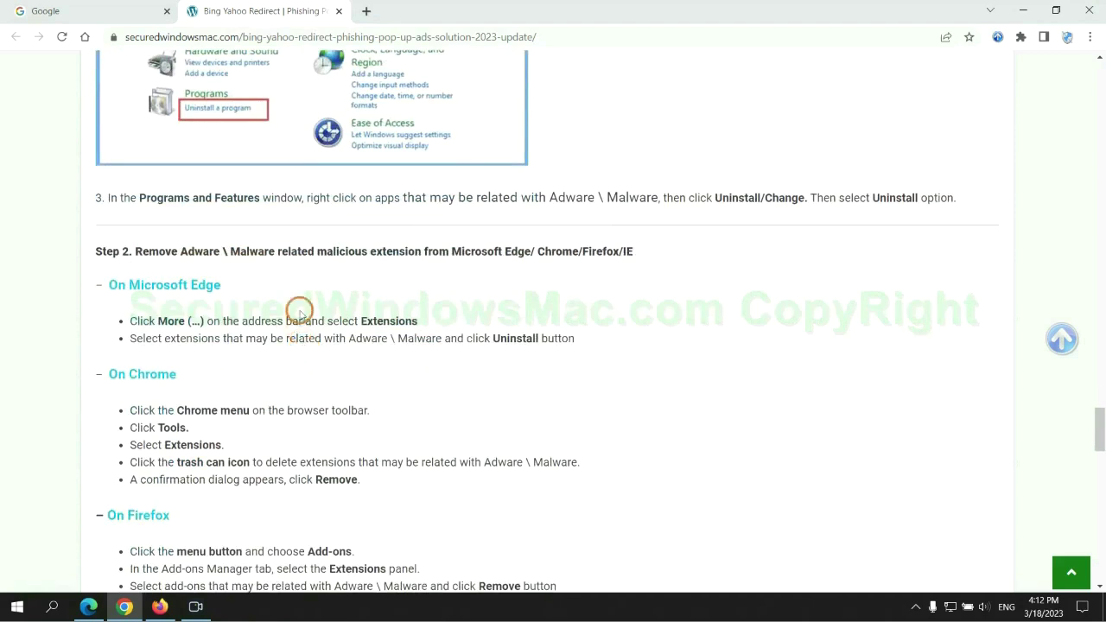
left_click_drag(312, 254, 418, 253)
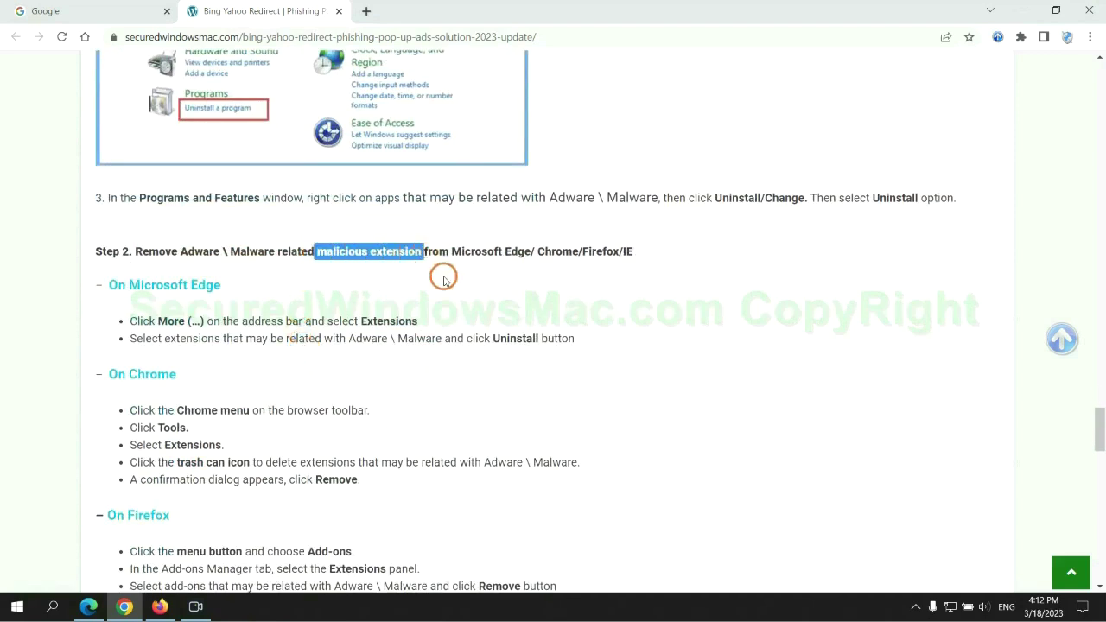
left_click(443, 279)
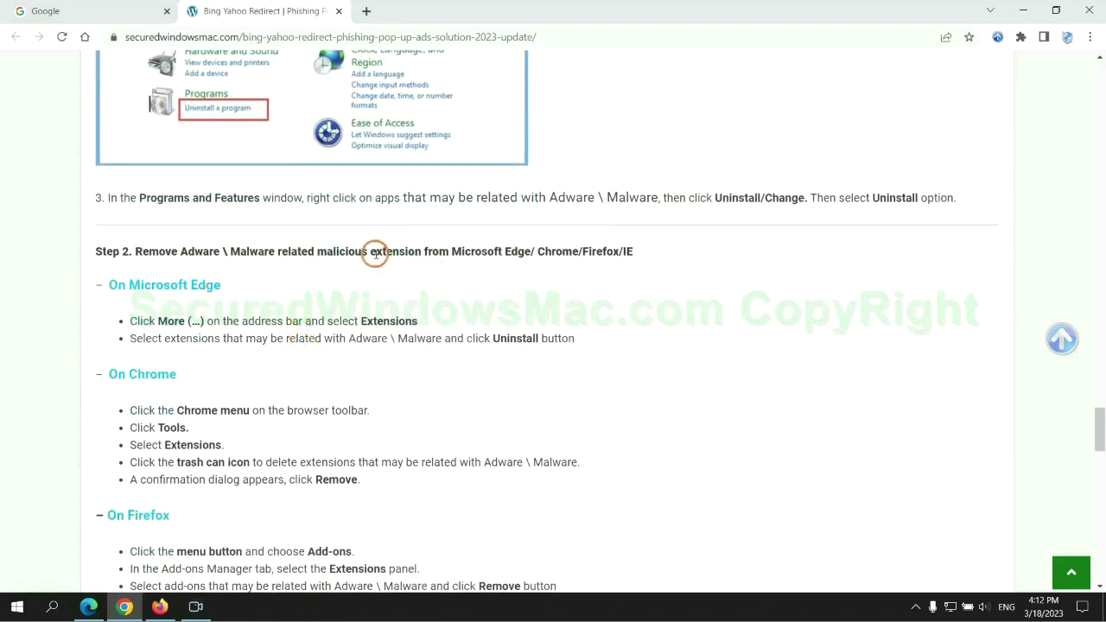
left_click(88, 607)
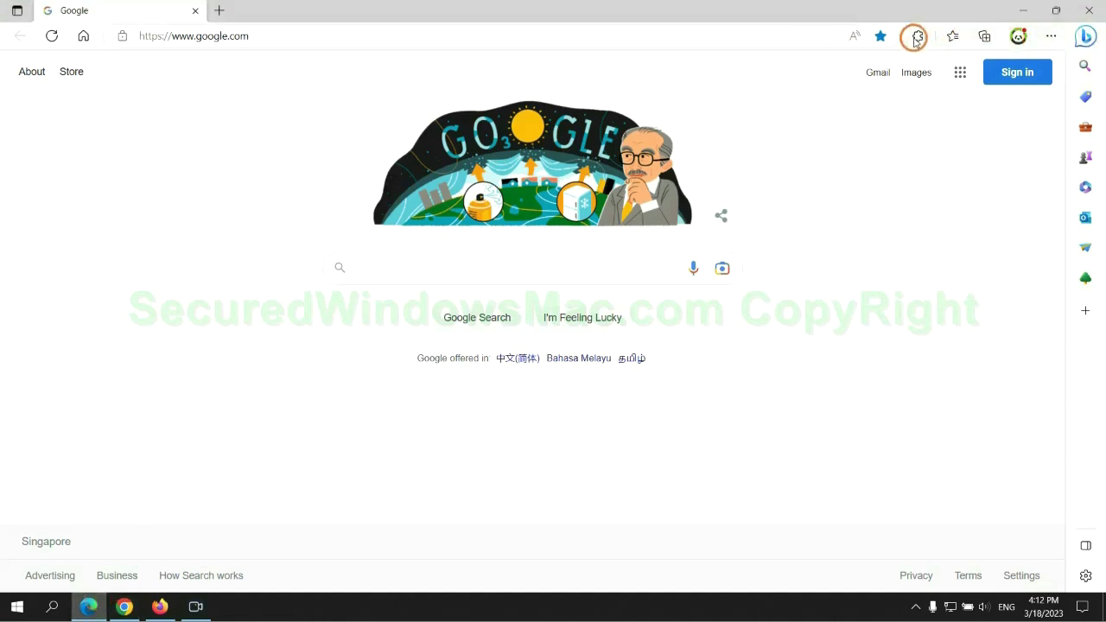
Remove the McAfee WebAdvisor extension from Edge, close the extensions tab, and return to Chrome.
left_click(918, 38)
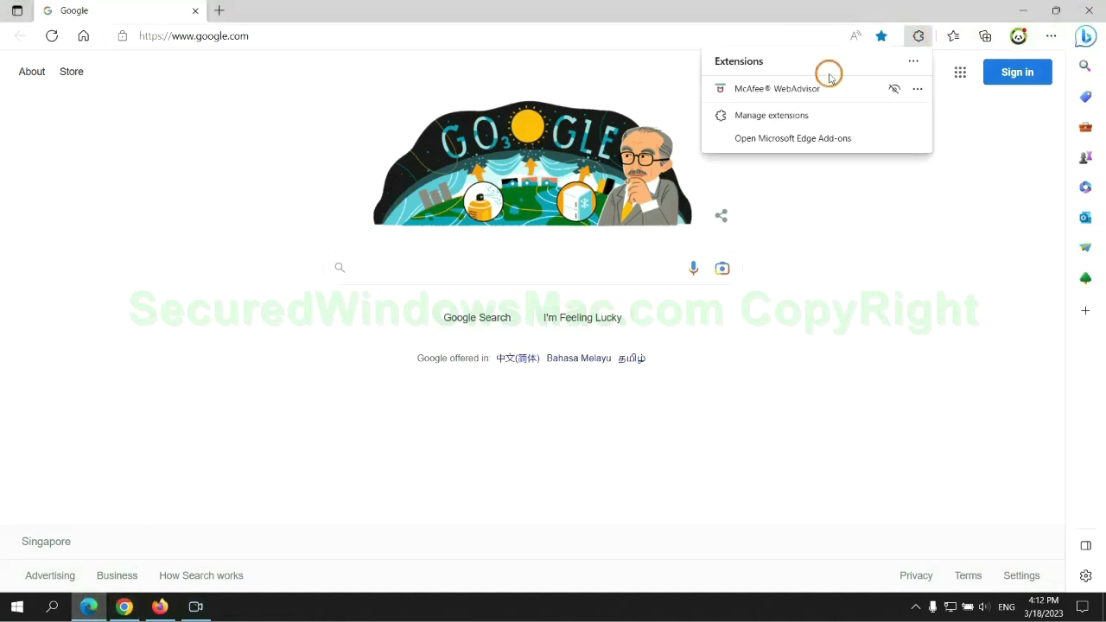
left_click(767, 113)
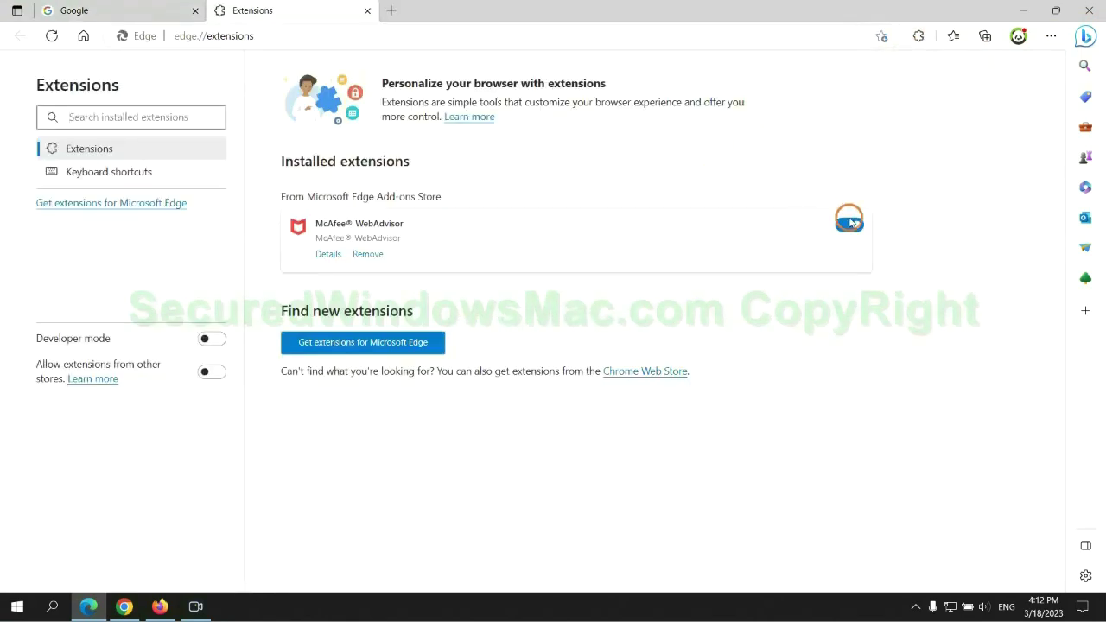
left_click(367, 256)
left_click(797, 137)
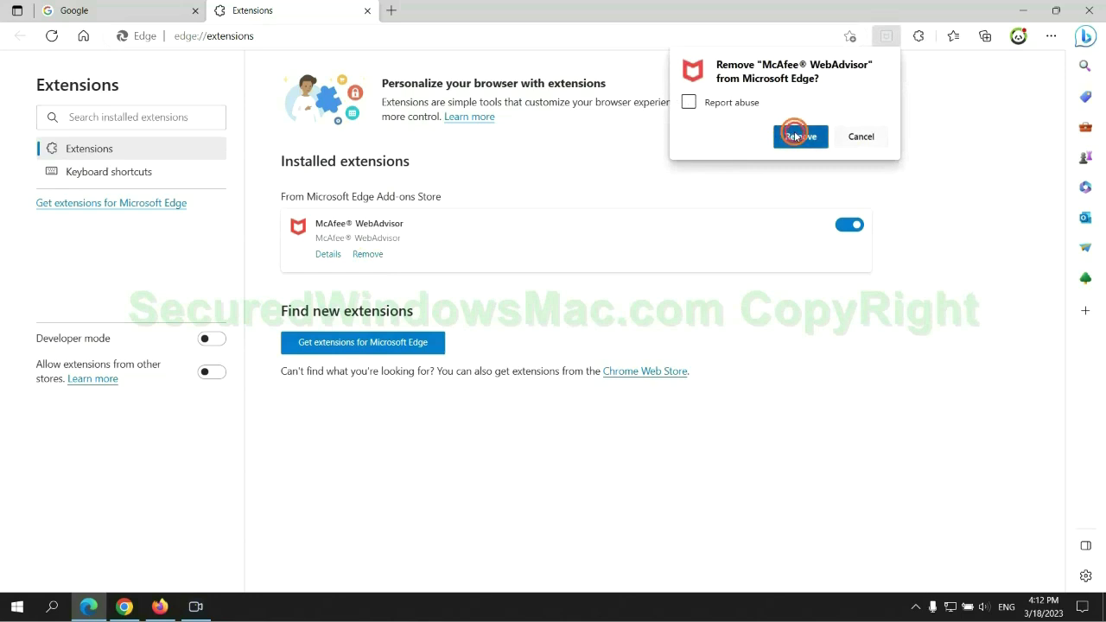
left_click(367, 10)
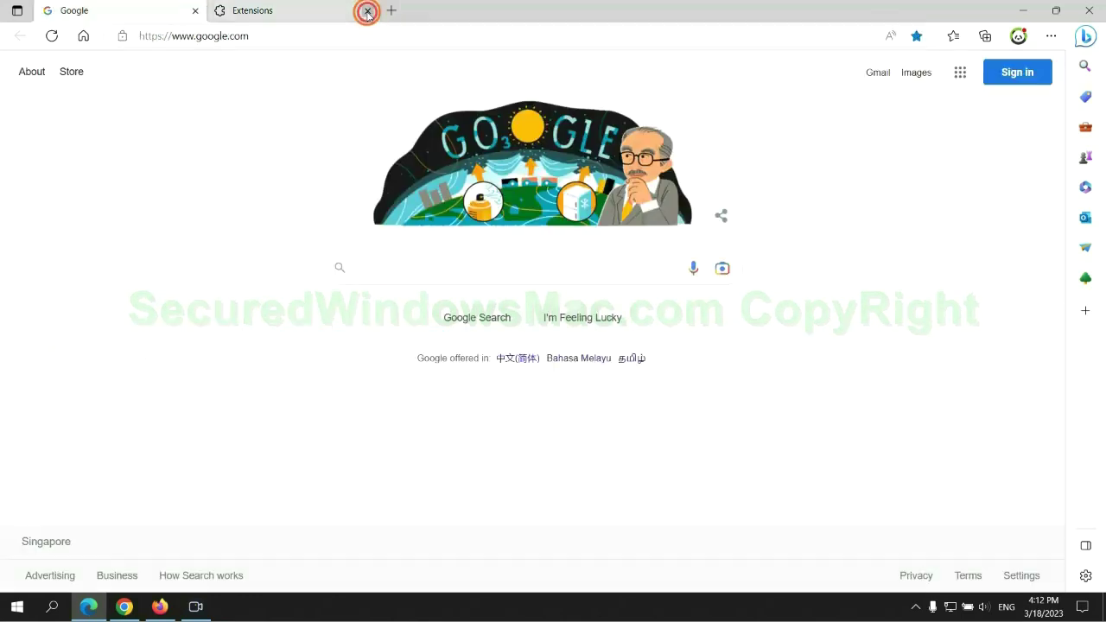
left_click(136, 611)
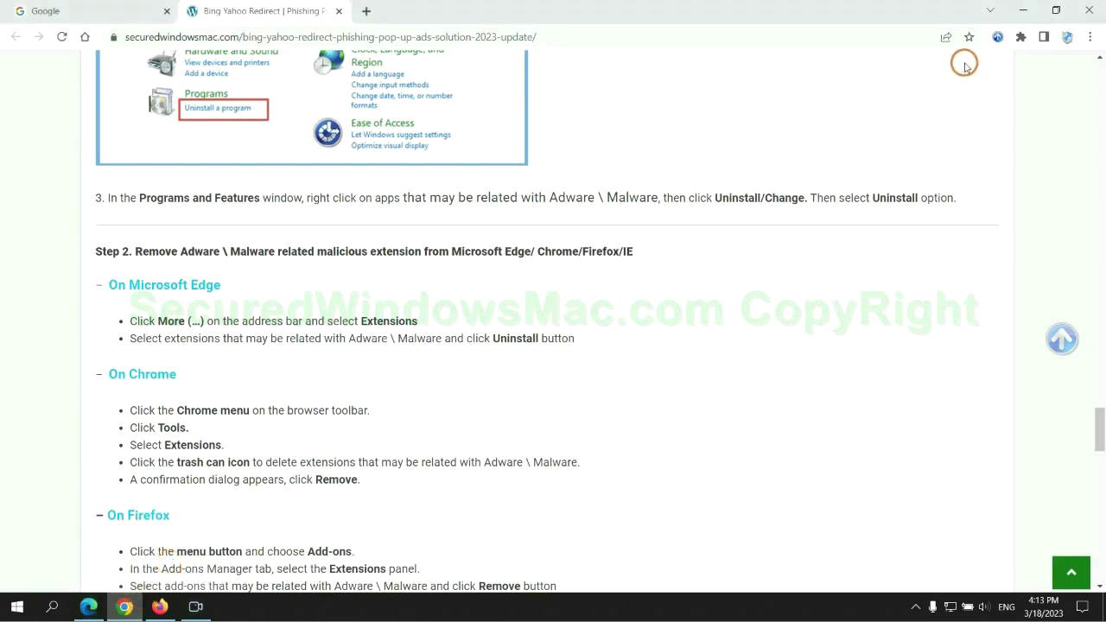
Remove the Ecosia extension from Chrome, close its goodbye page, and switch to Firefox.
left_click(1021, 36)
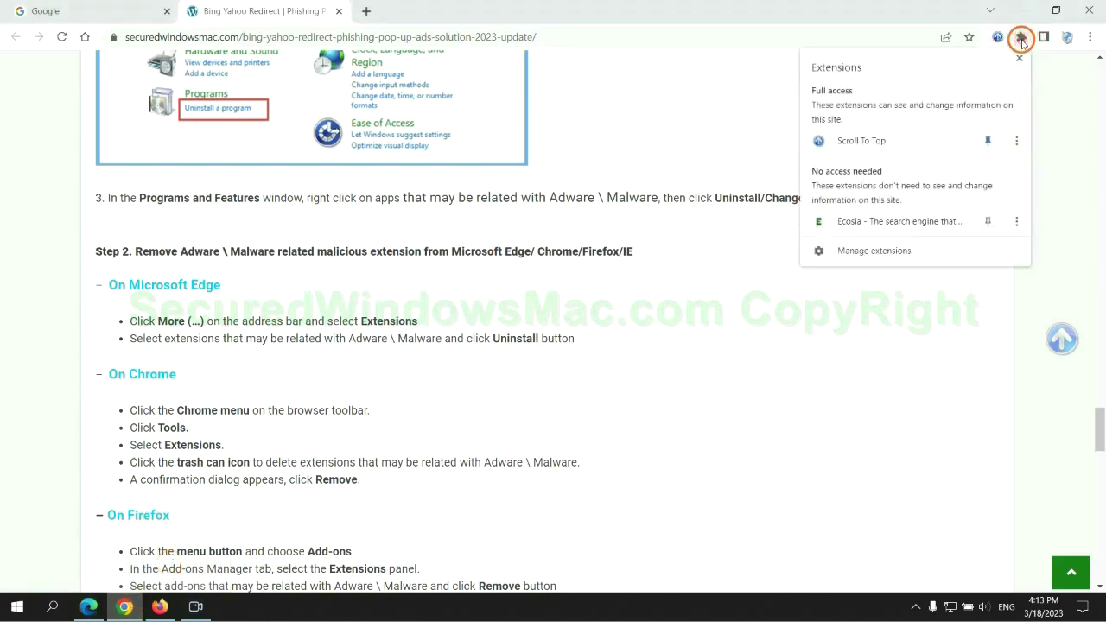
left_click(896, 252)
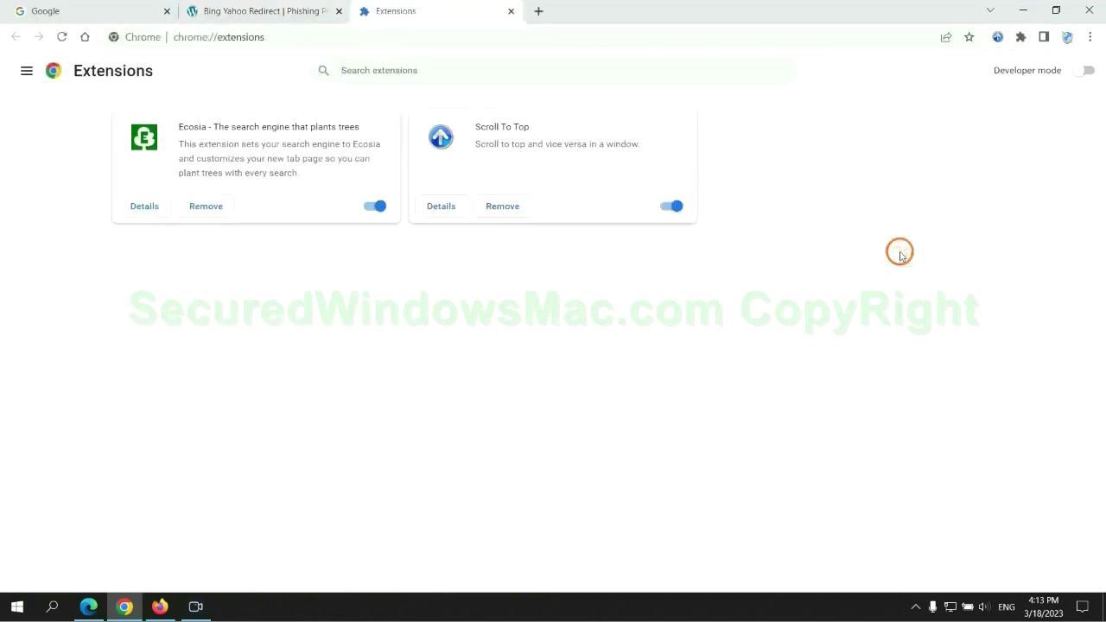
left_click(208, 202)
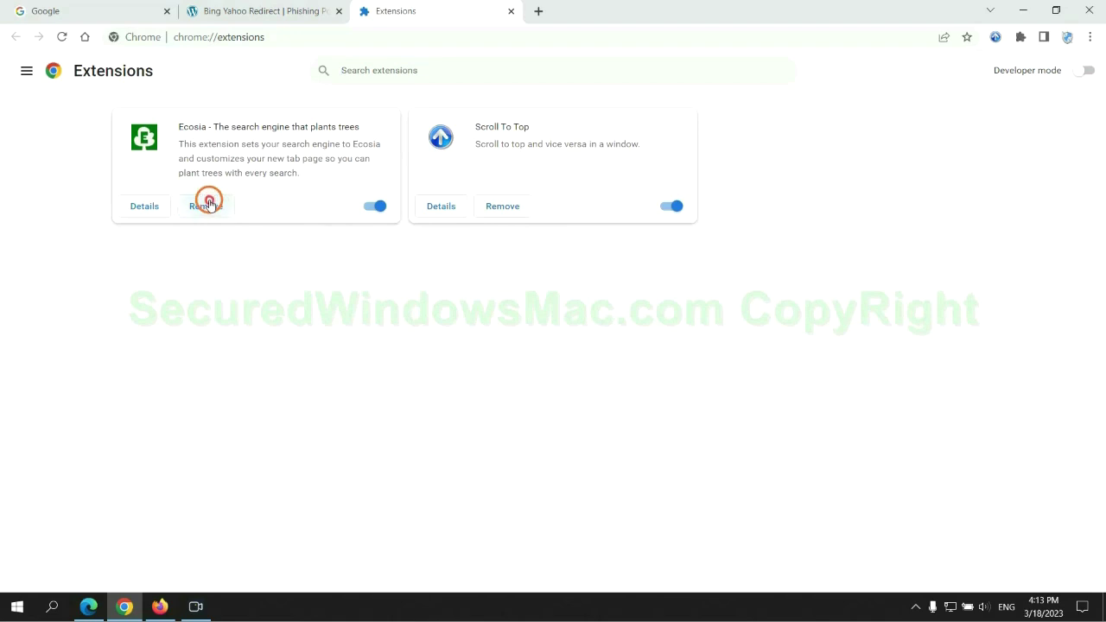
left_click(909, 153)
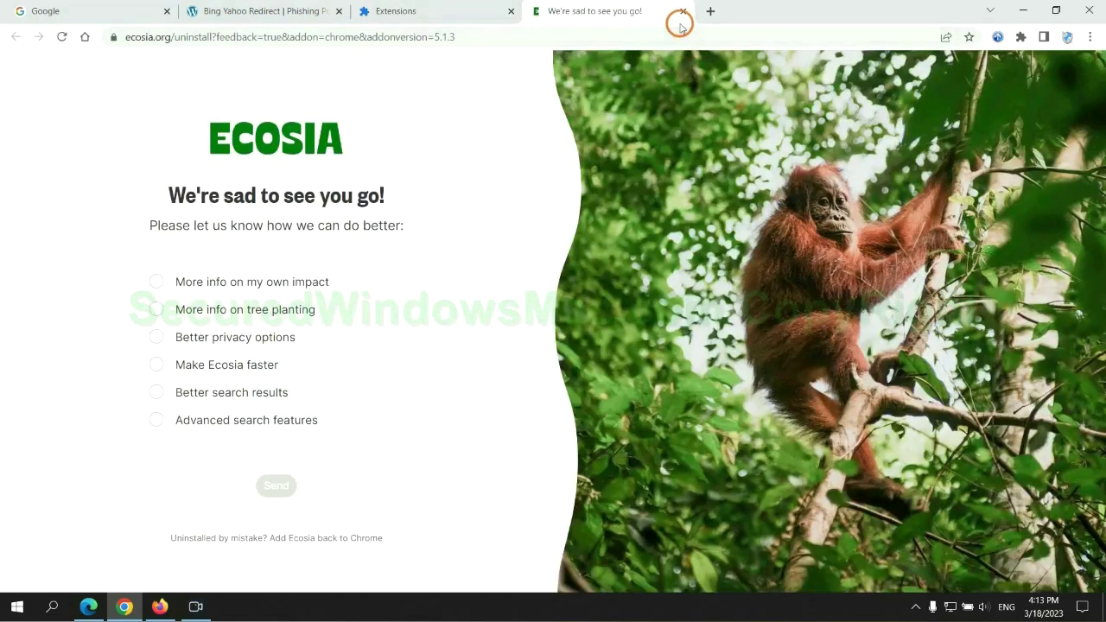
left_click(683, 12)
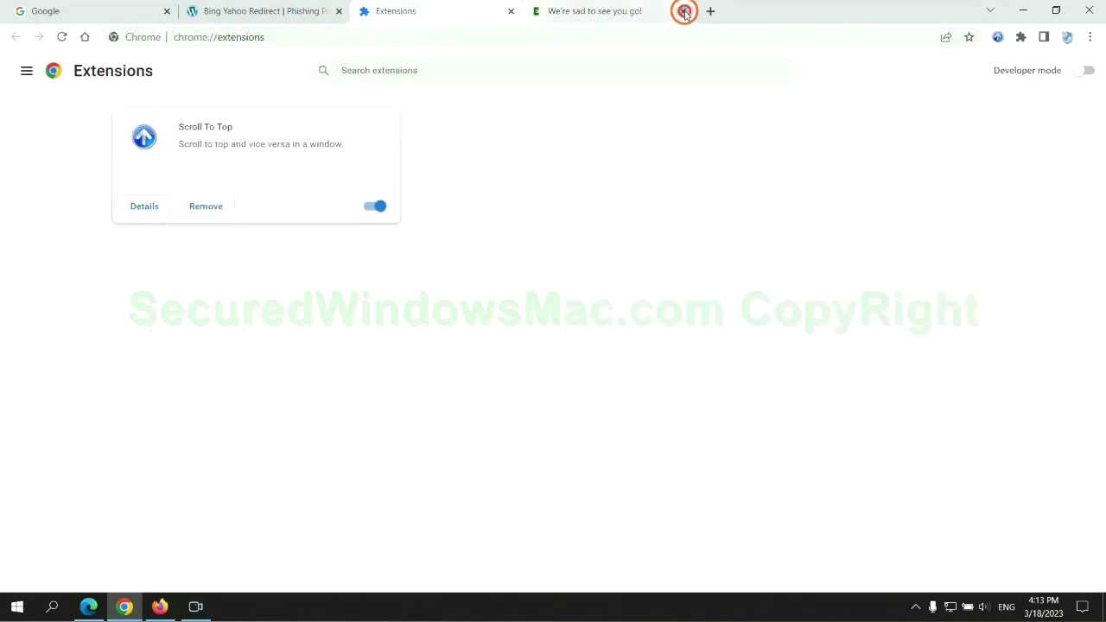
left_click(160, 605)
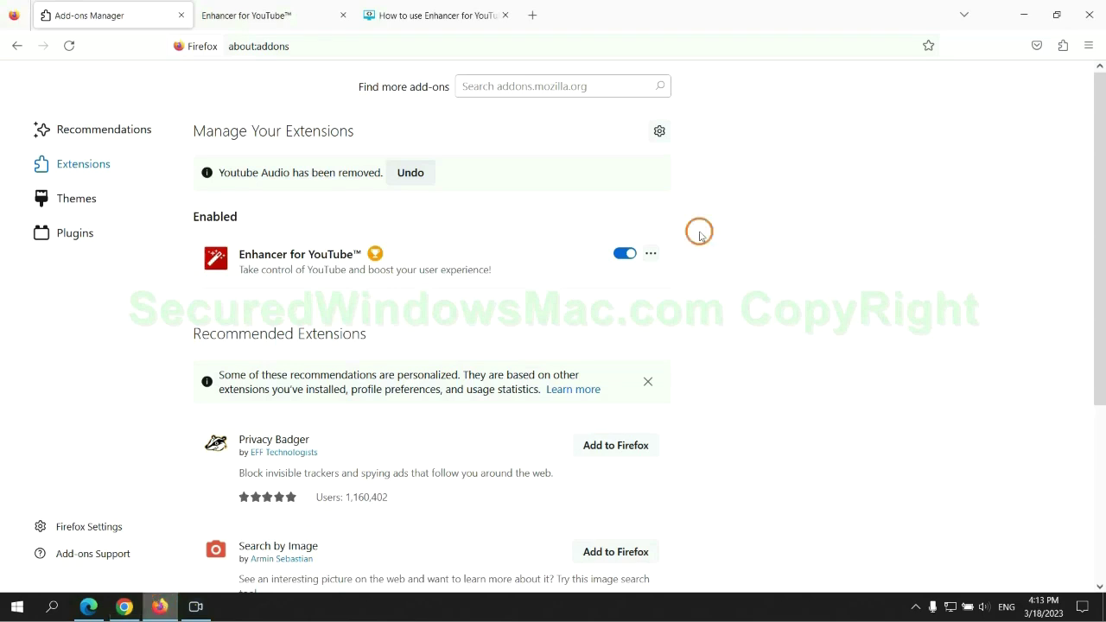
Remove the Enhancer for YouTube™ extension from Firefox's add-ons management page.
left_click(1062, 47)
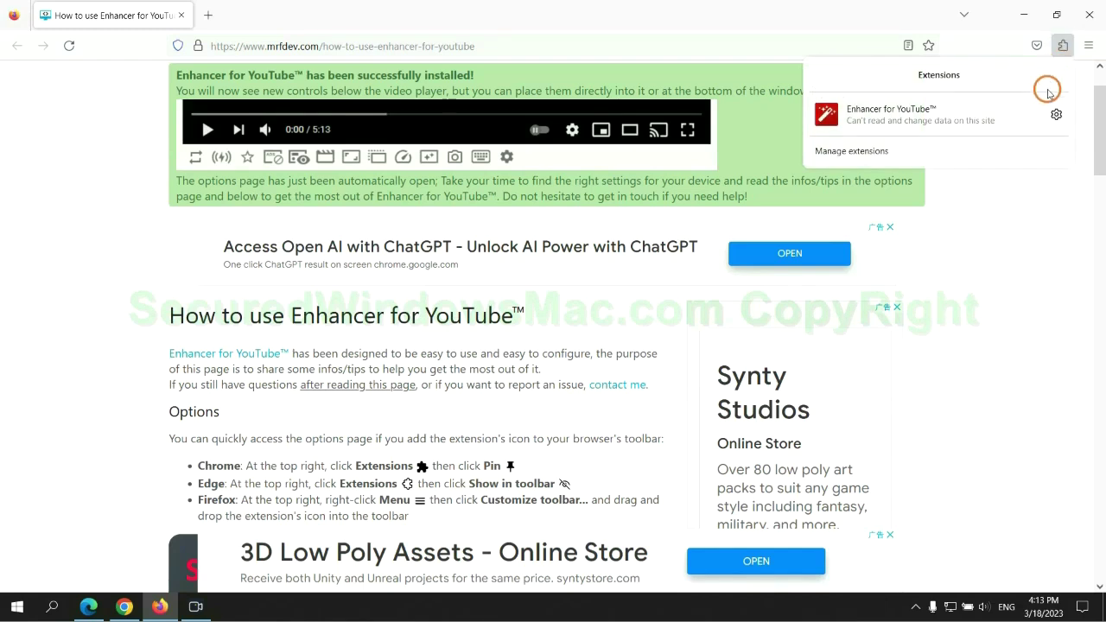
left_click(951, 148)
left_click(650, 210)
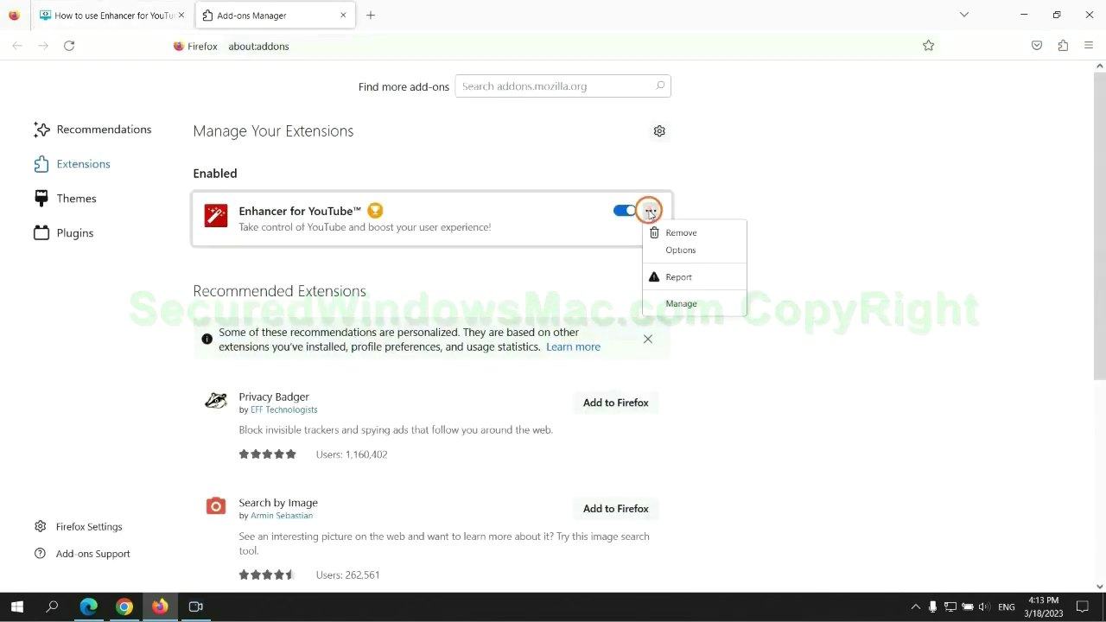
left_click(680, 233)
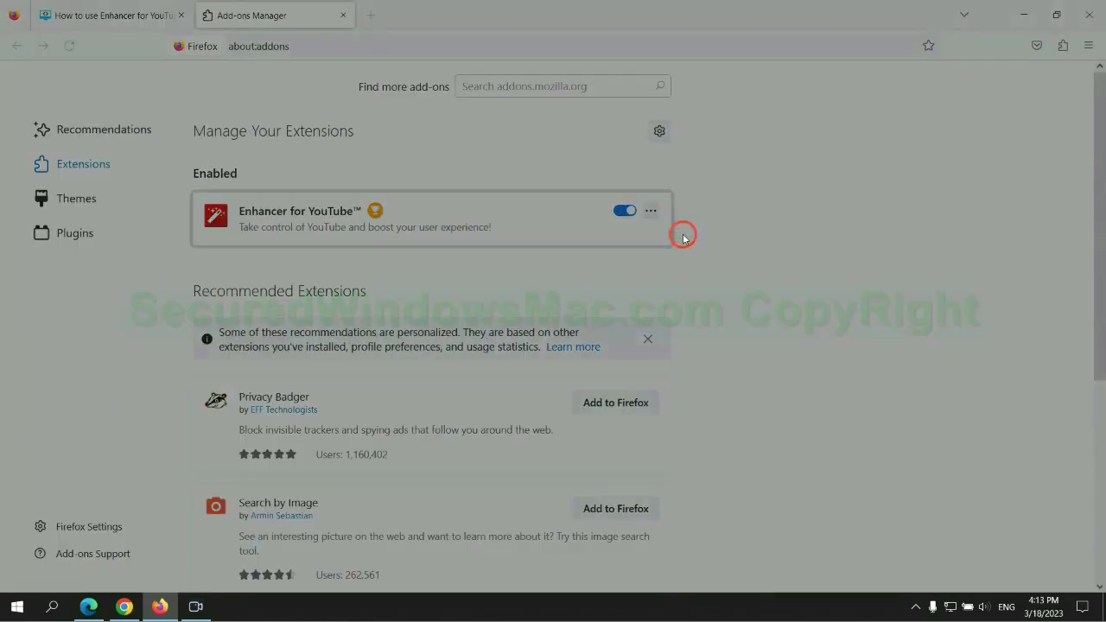
left_click(617, 139)
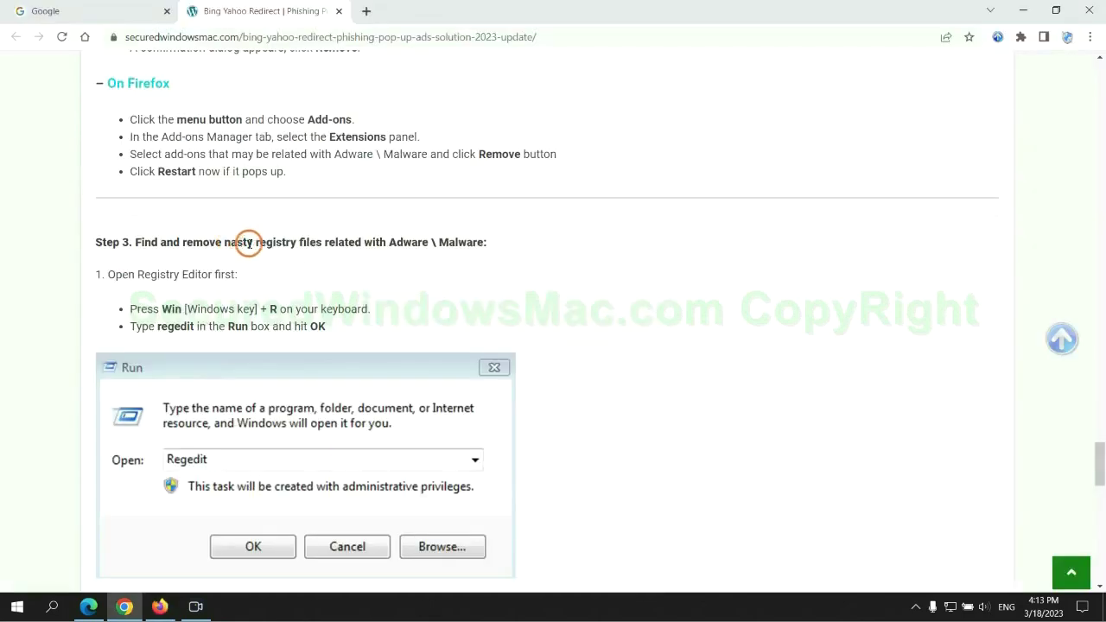
Read the guide's Step 3 registry instructions and scroll further down the article.
left_click_drag(256, 243, 320, 265)
left_click(320, 265)
scroll(289, 227, "down", 2)
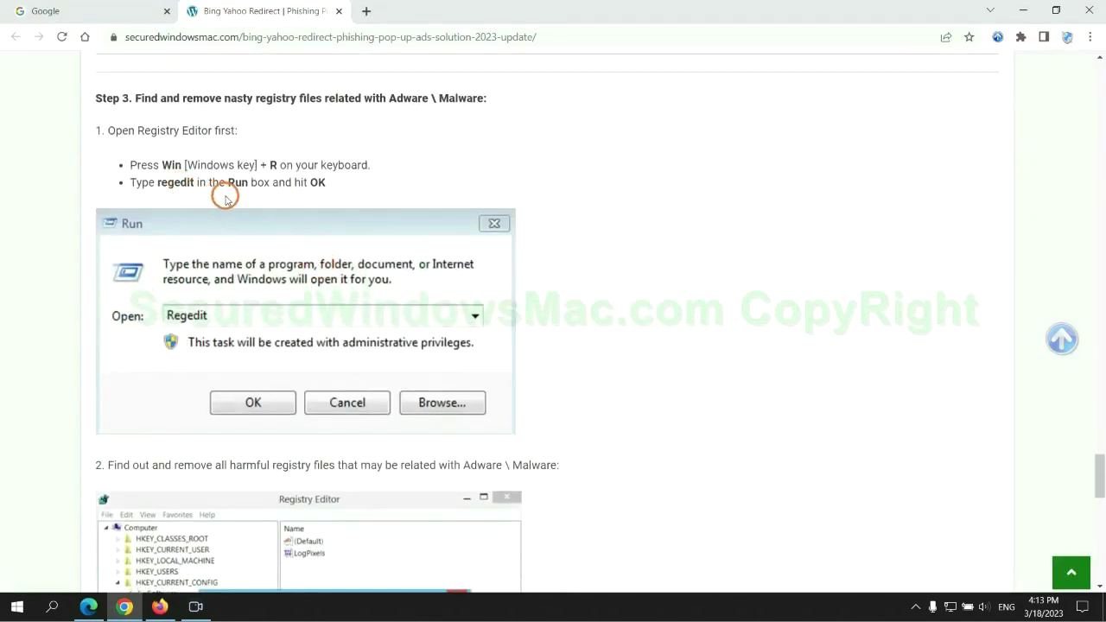
Launch Registry Editor by running regedit from the Run box.
key("super+r")
type("r")
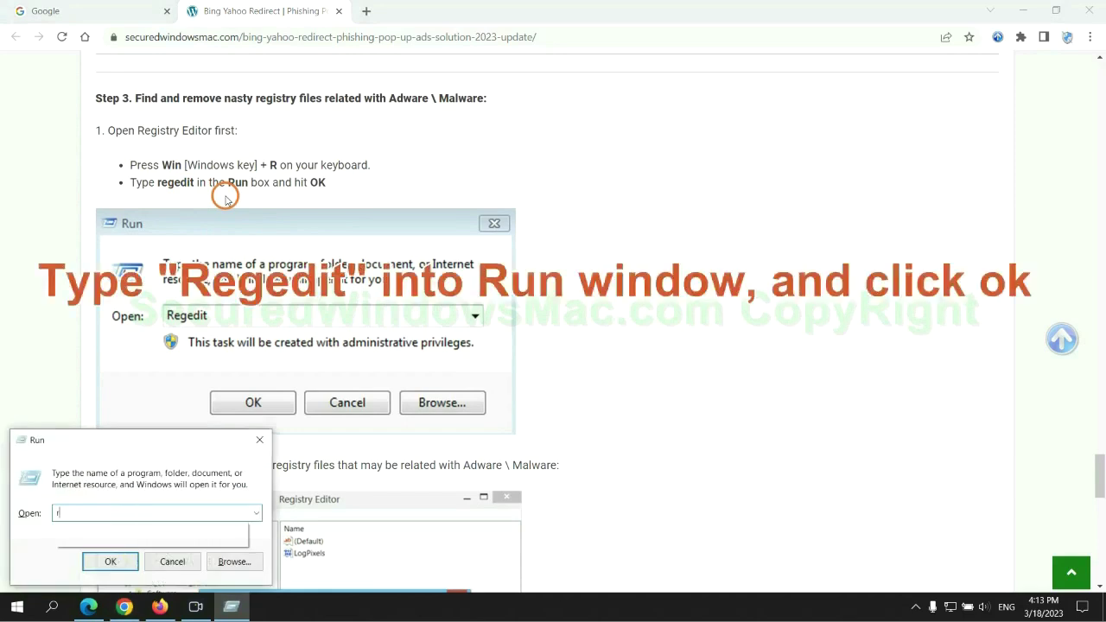
type("egedit")
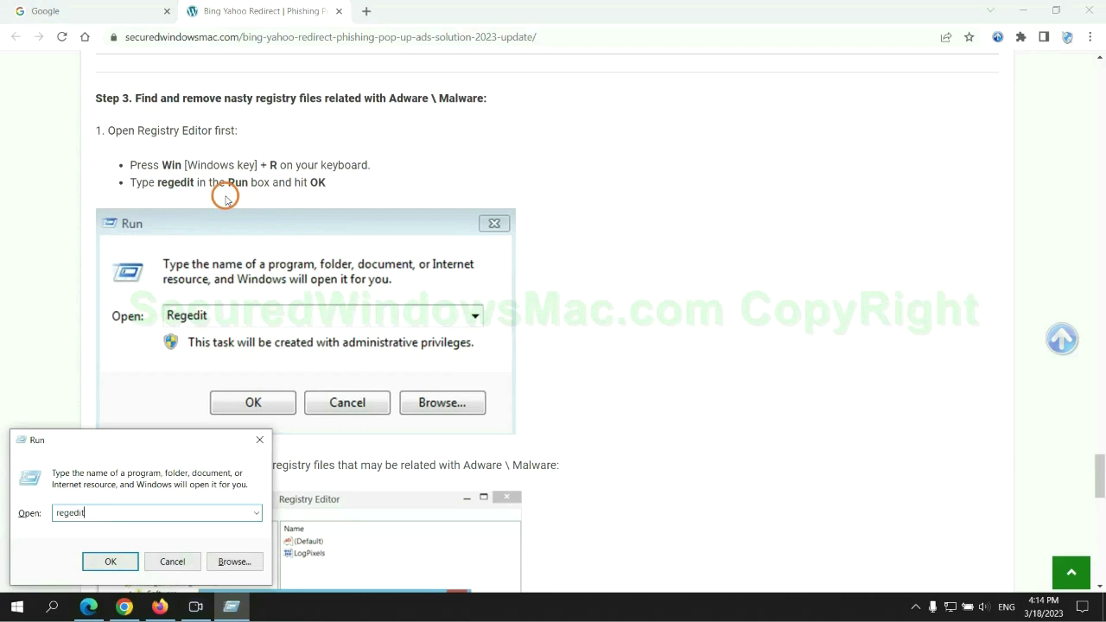
key("Return")
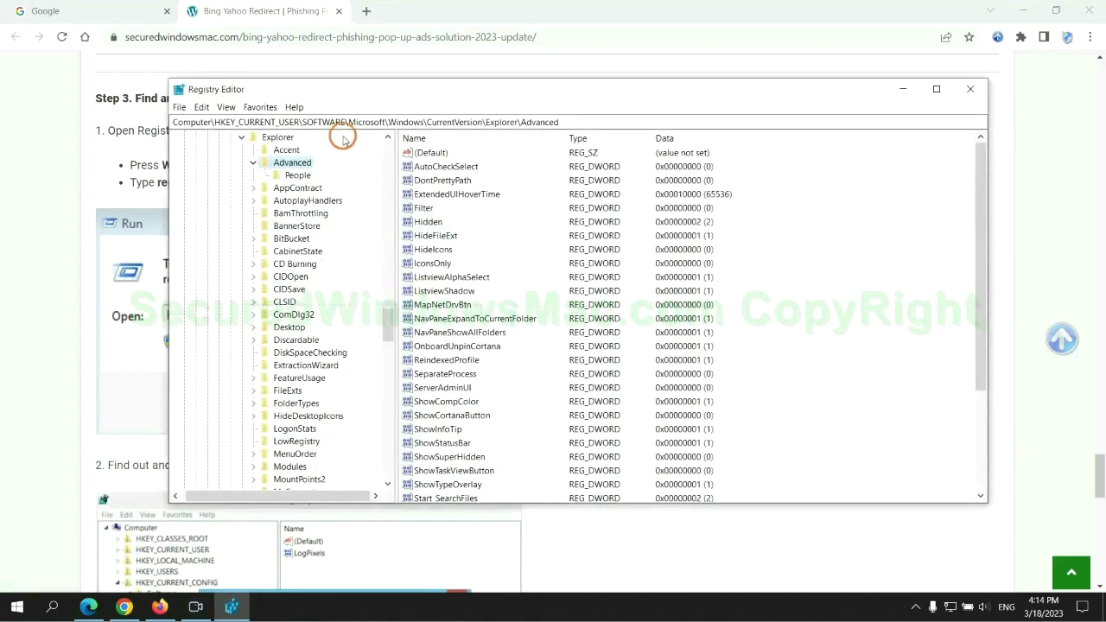
Search the registry for 'Ap' and bring up actions for the found StoreAppsOnTaskbar value.
left_click(202, 106)
left_click(238, 204)
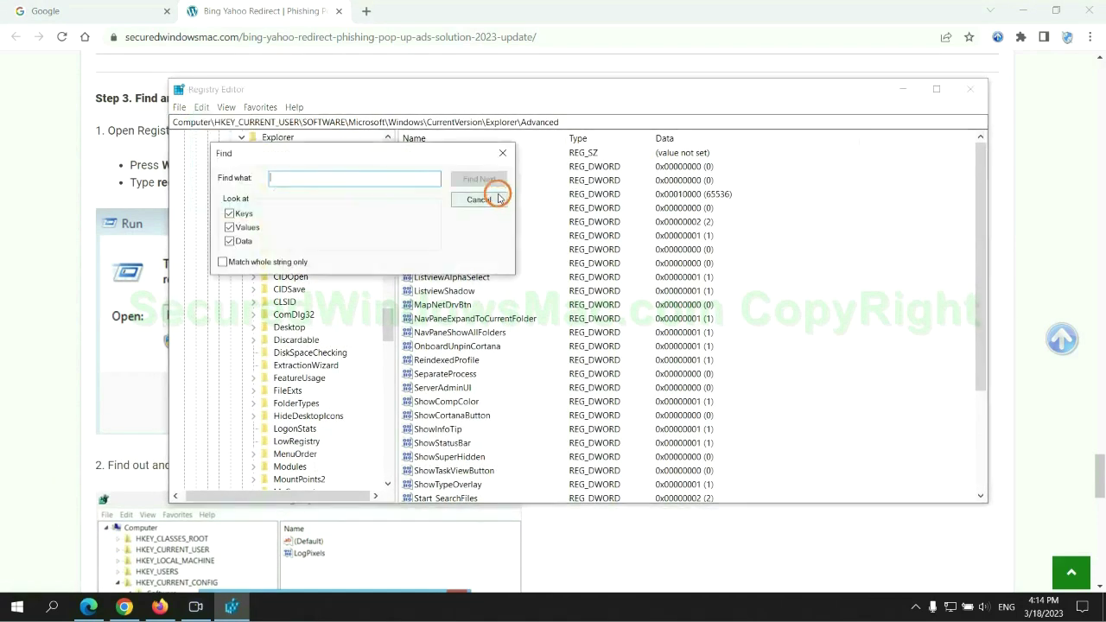
type("Apps")
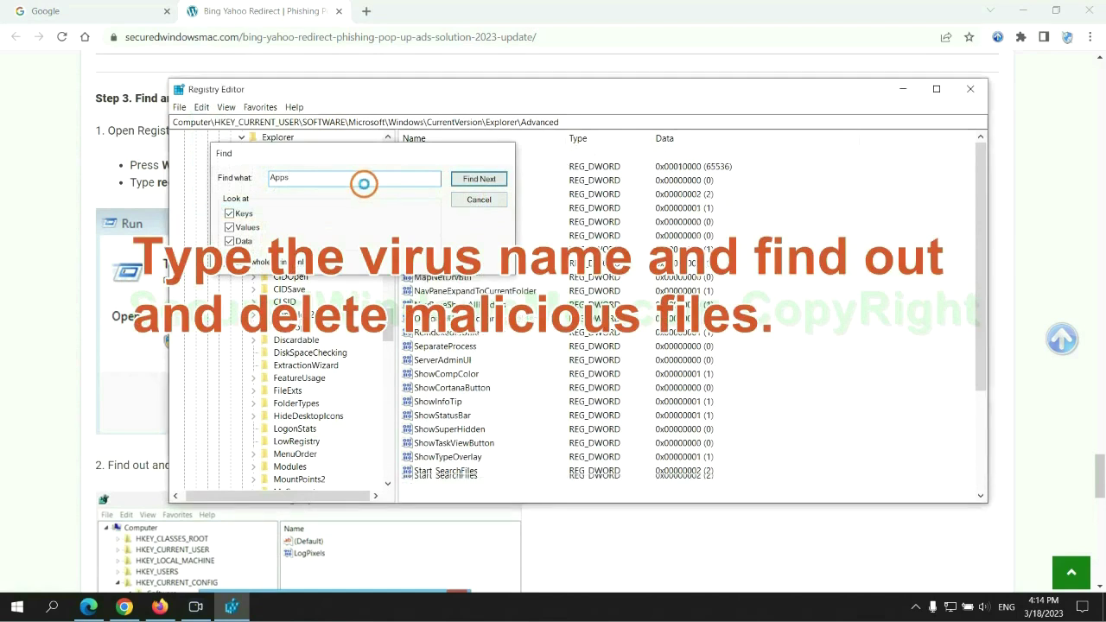
key("Return")
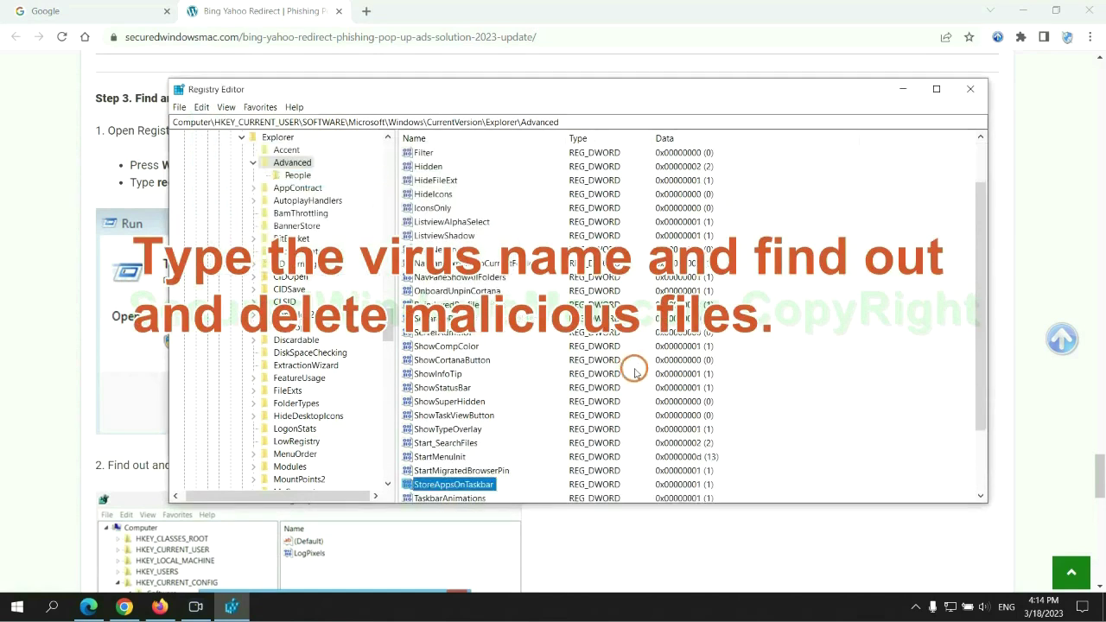
right_click(493, 403)
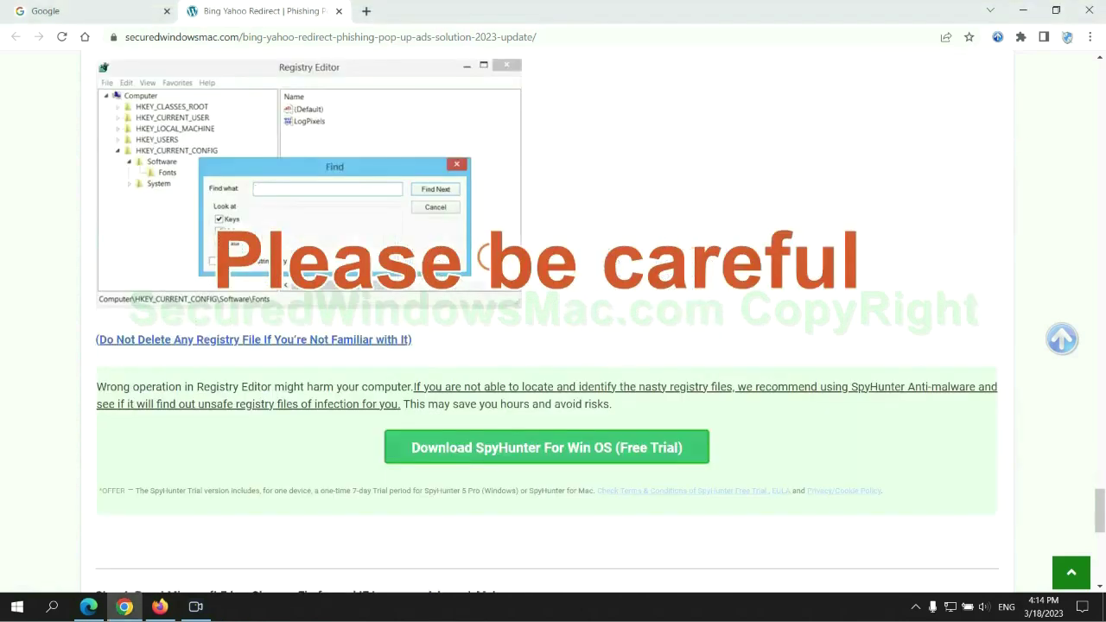
Scroll the guide down to Step 4 on resetting Edge, Chrome and Firefox, clearing the selection.
scroll(489, 254, "down", 1)
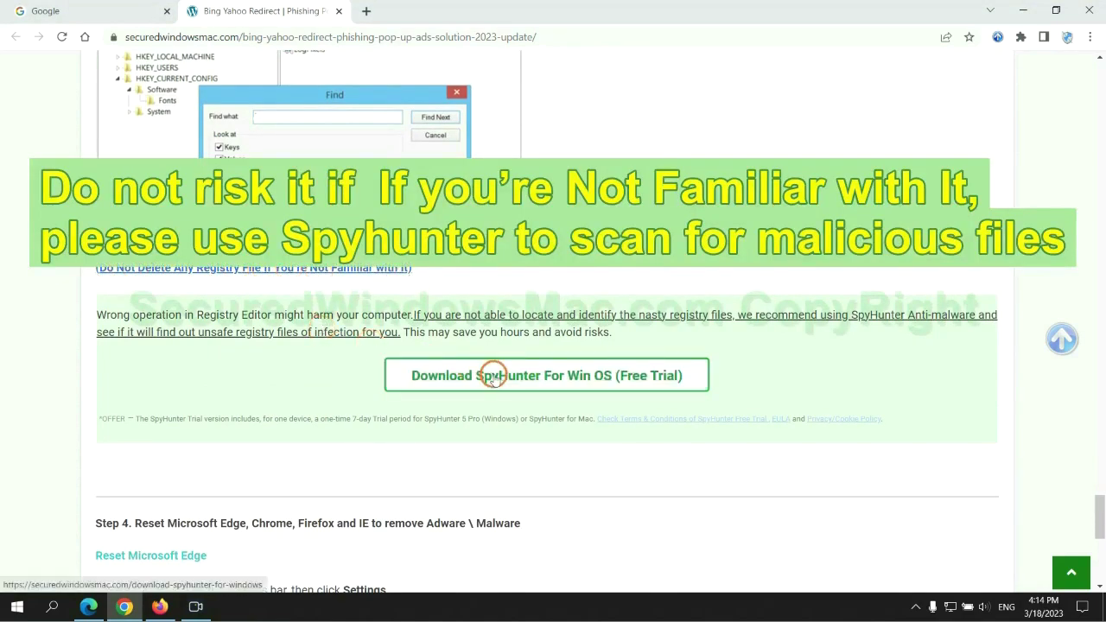
scroll(493, 376, "down", 5)
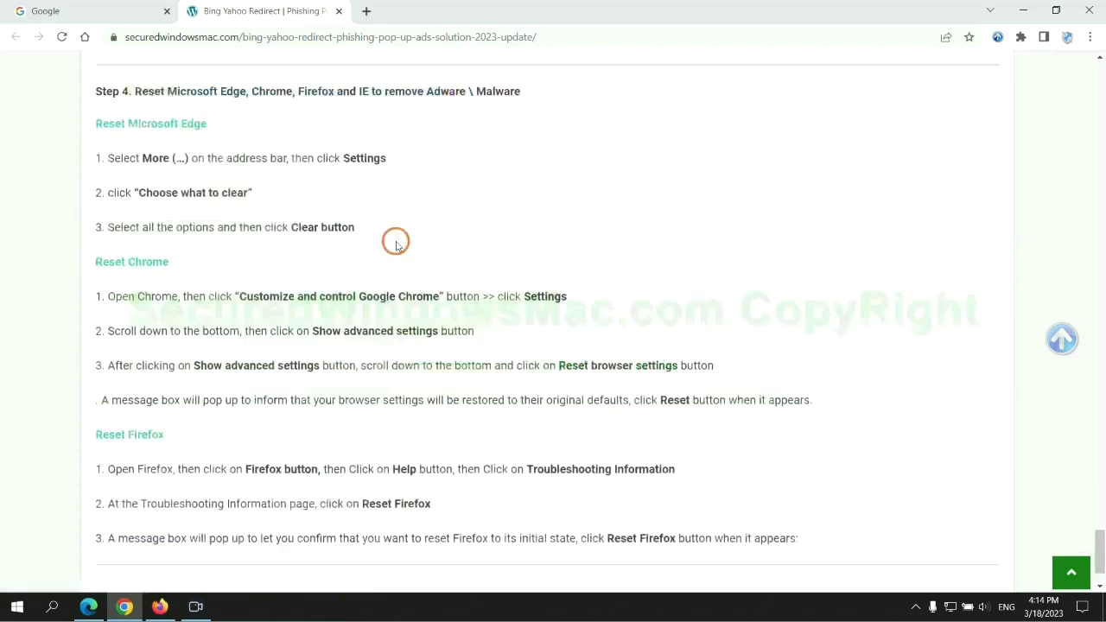
left_click(456, 107)
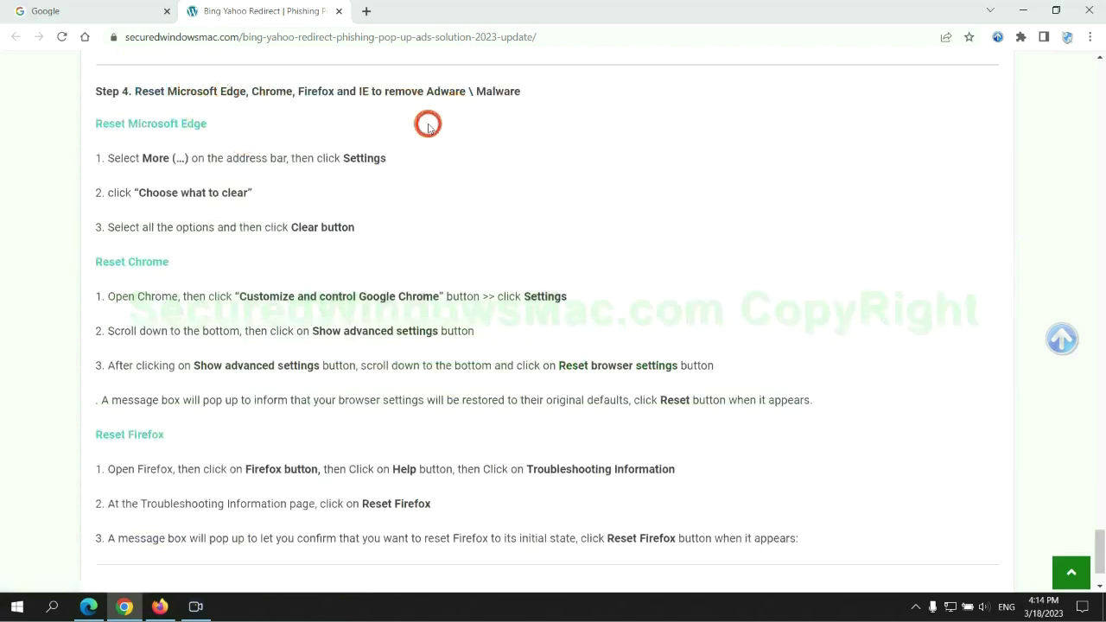
In Edge's Privacy, search, and services settings, bring up Clear browsing data for All time.
left_click(85, 603)
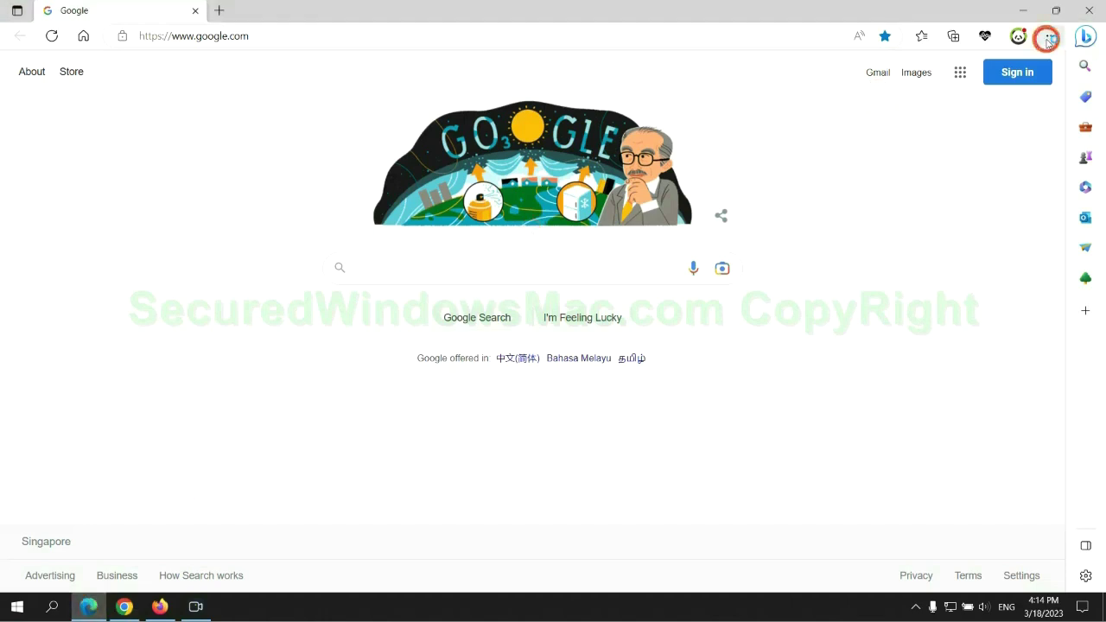
left_click(1049, 38)
left_click(869, 531)
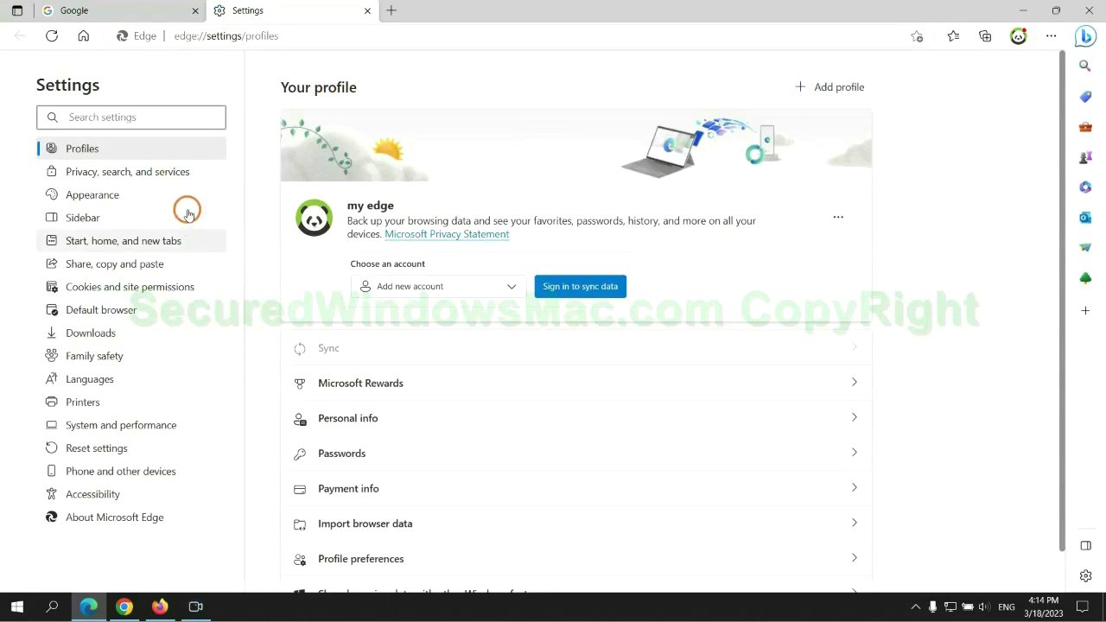
left_click(180, 174)
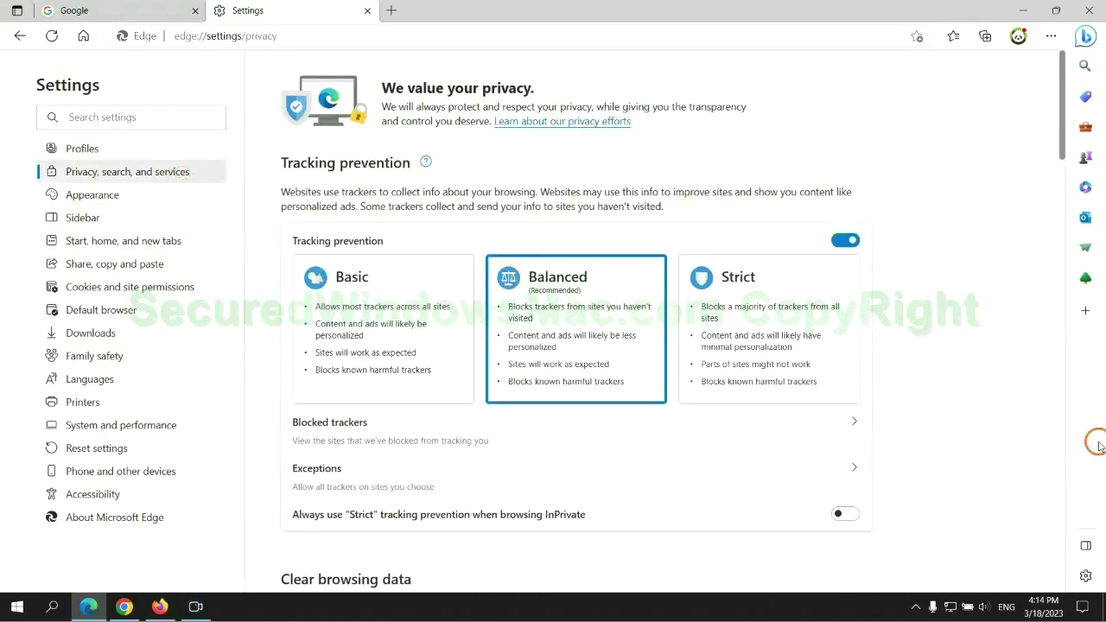
scroll(905, 383, "down", 3)
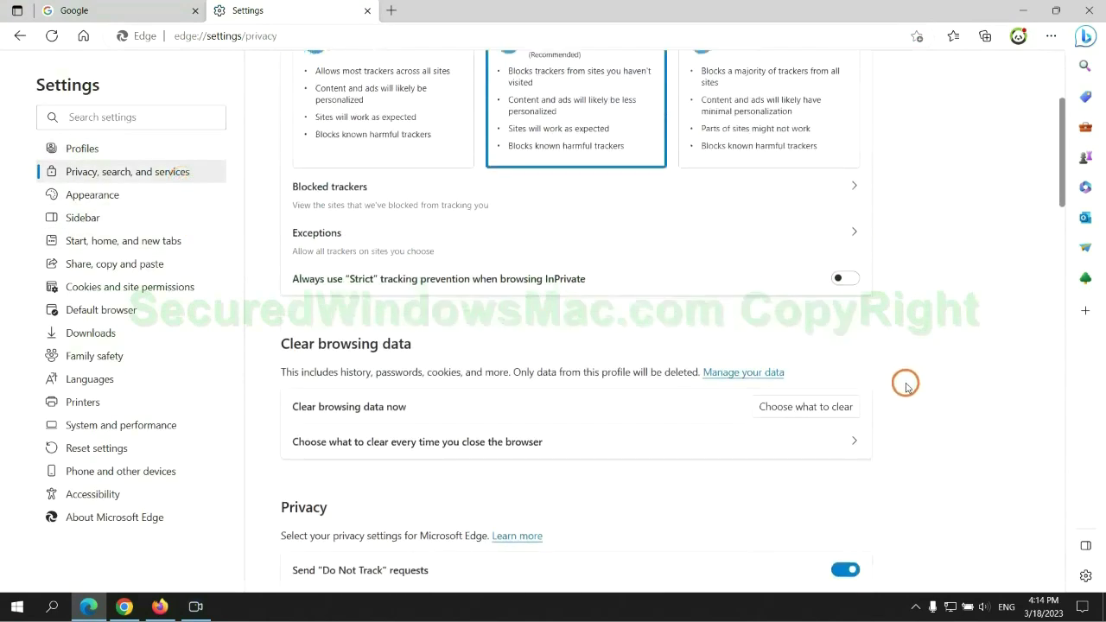
left_click(821, 402)
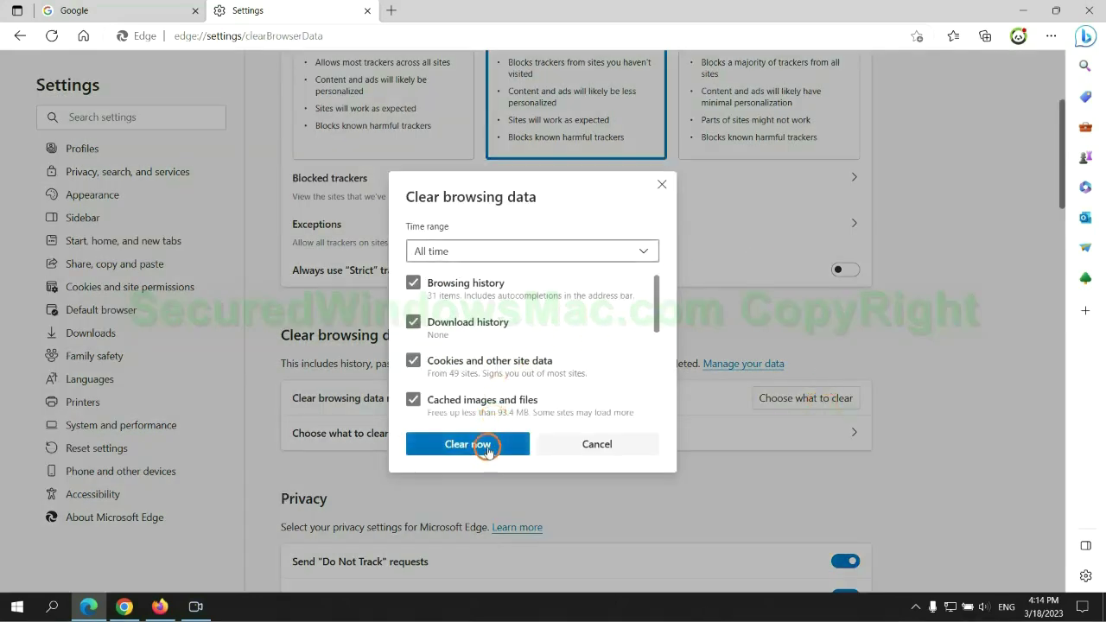
In Chrome settings, choose Restore settings to their original defaults to reach the Reset settings? prompt.
left_click(124, 607)
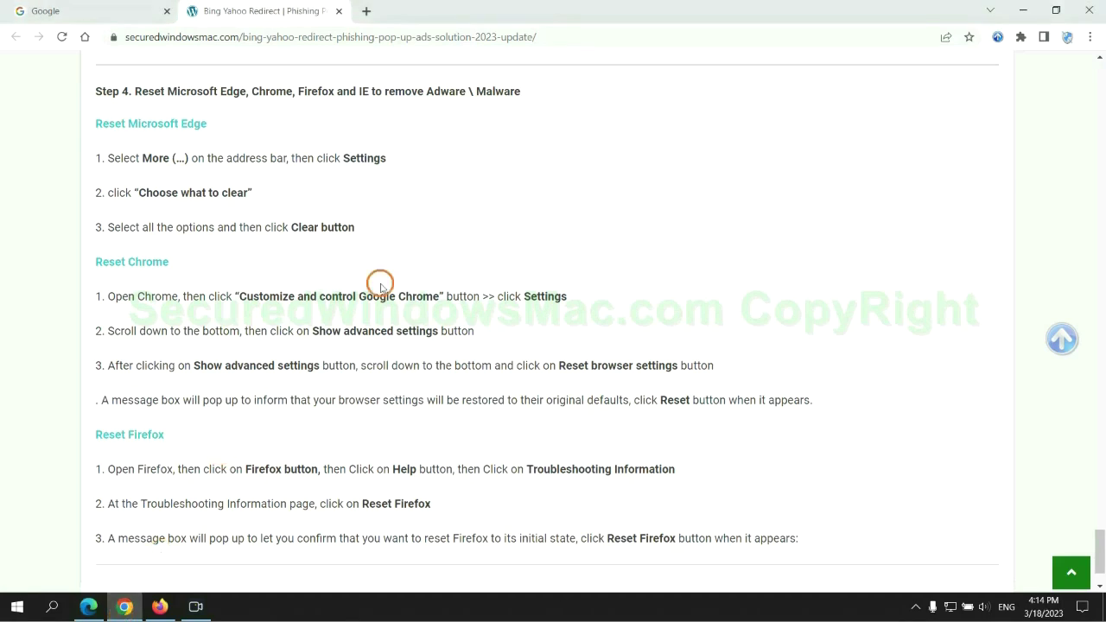
left_click(1089, 39)
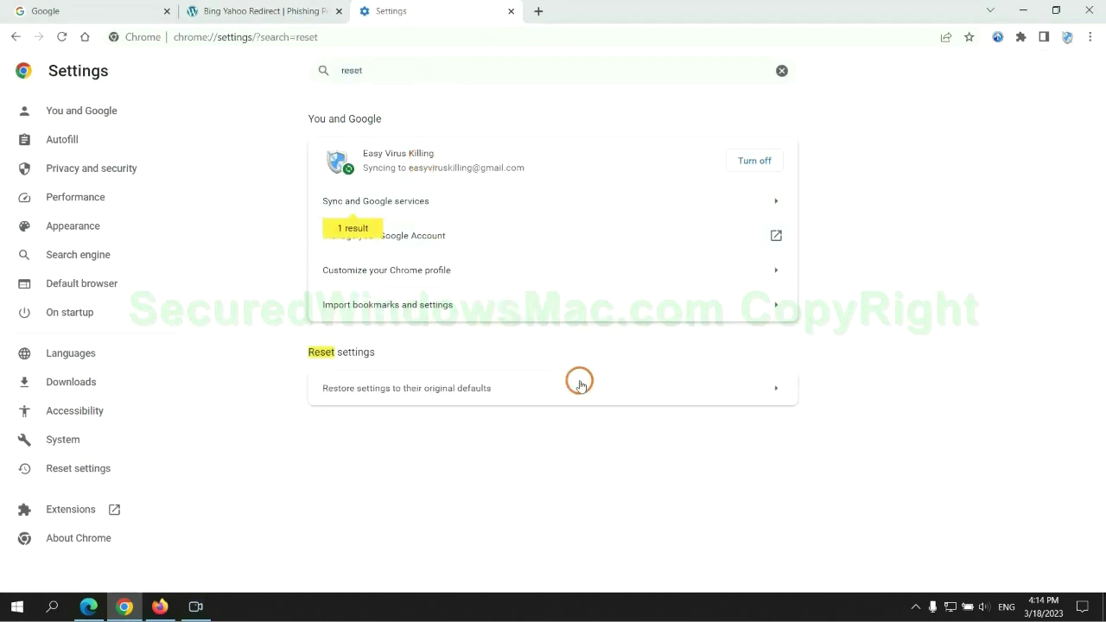
left_click(579, 385)
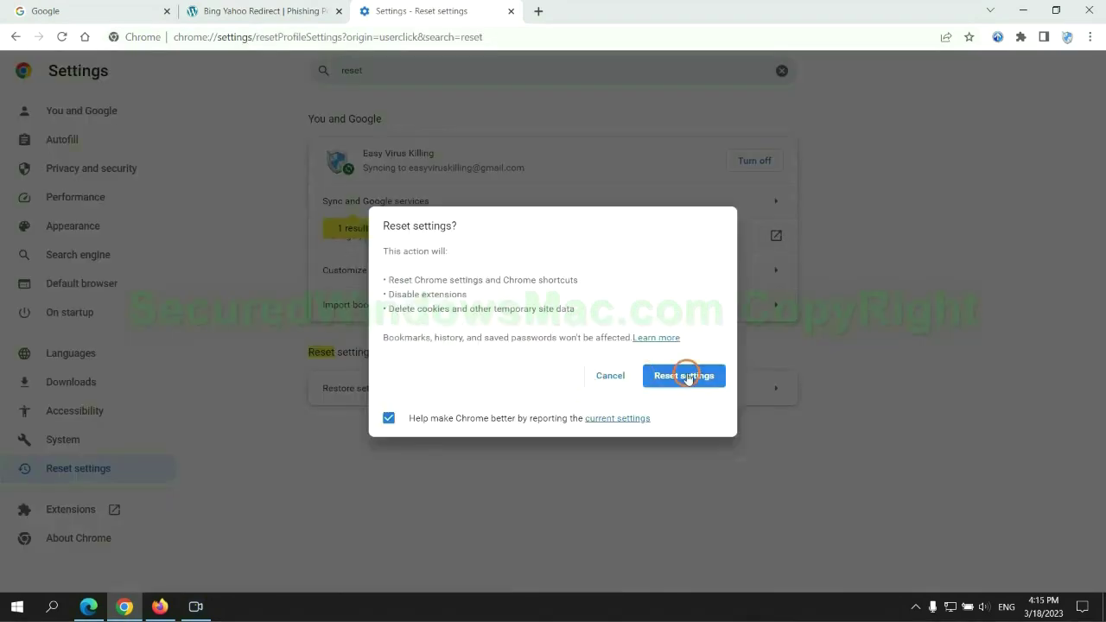
Start Refresh Firefox from Troubleshooting Information, then select the guide's closing SpyHunter note in Chrome.
left_click(159, 596)
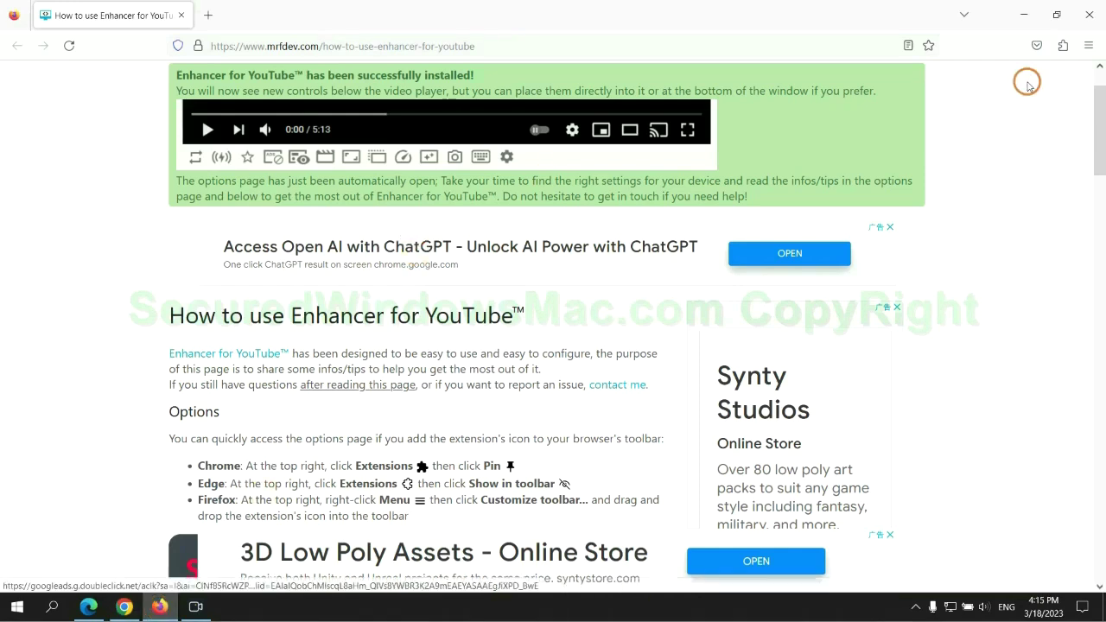
left_click(1087, 49)
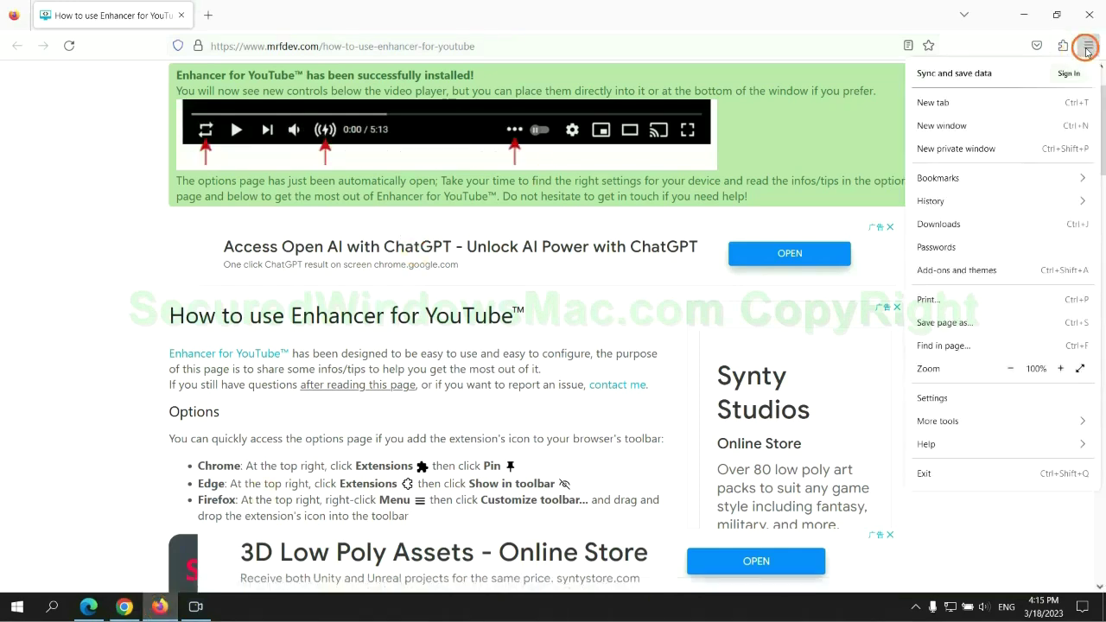
left_click(933, 442)
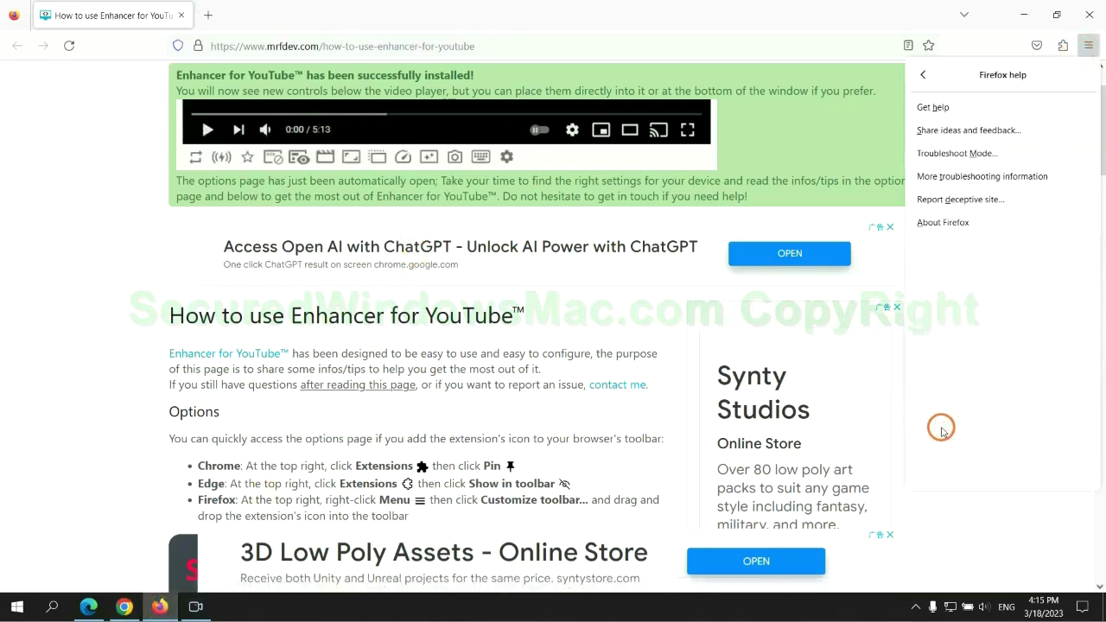
left_click(986, 173)
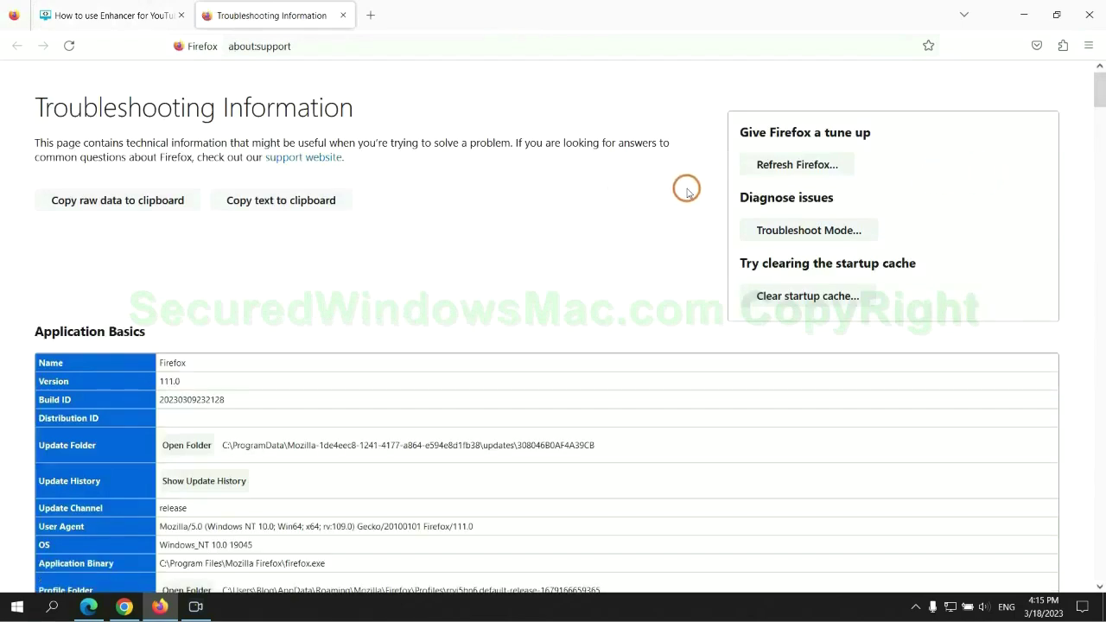
left_click(766, 164)
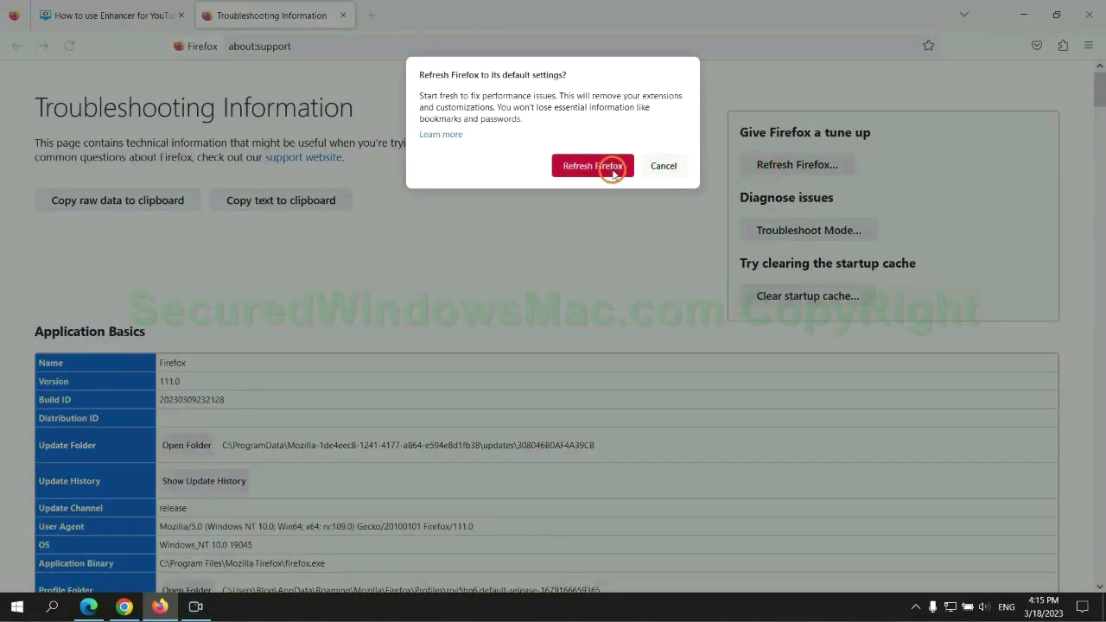
left_click(124, 605)
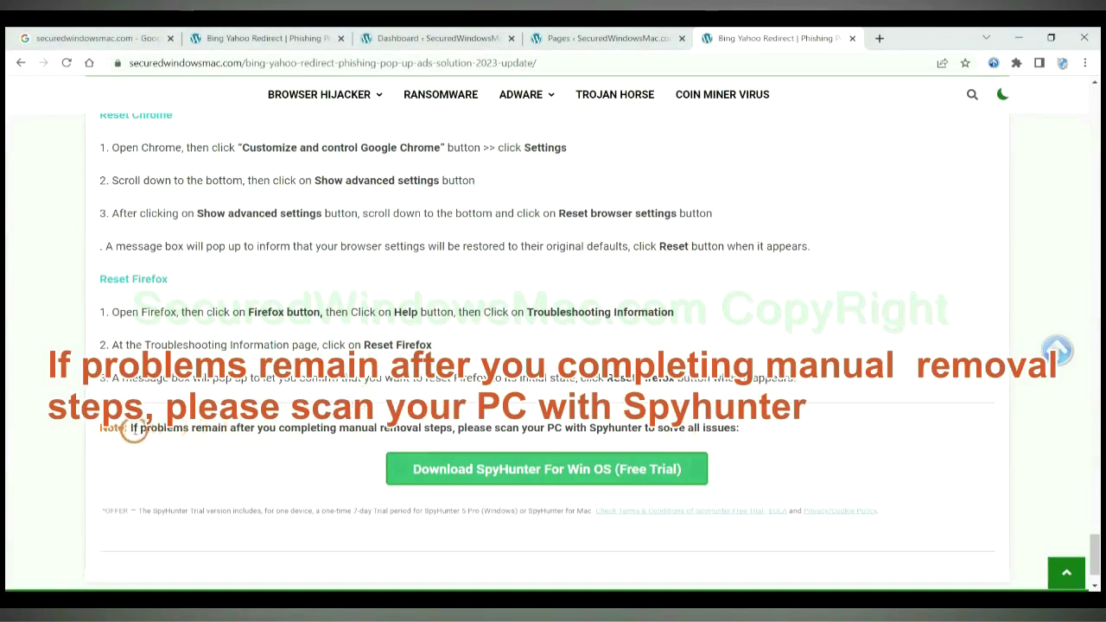
left_click_drag(130, 430, 245, 434)
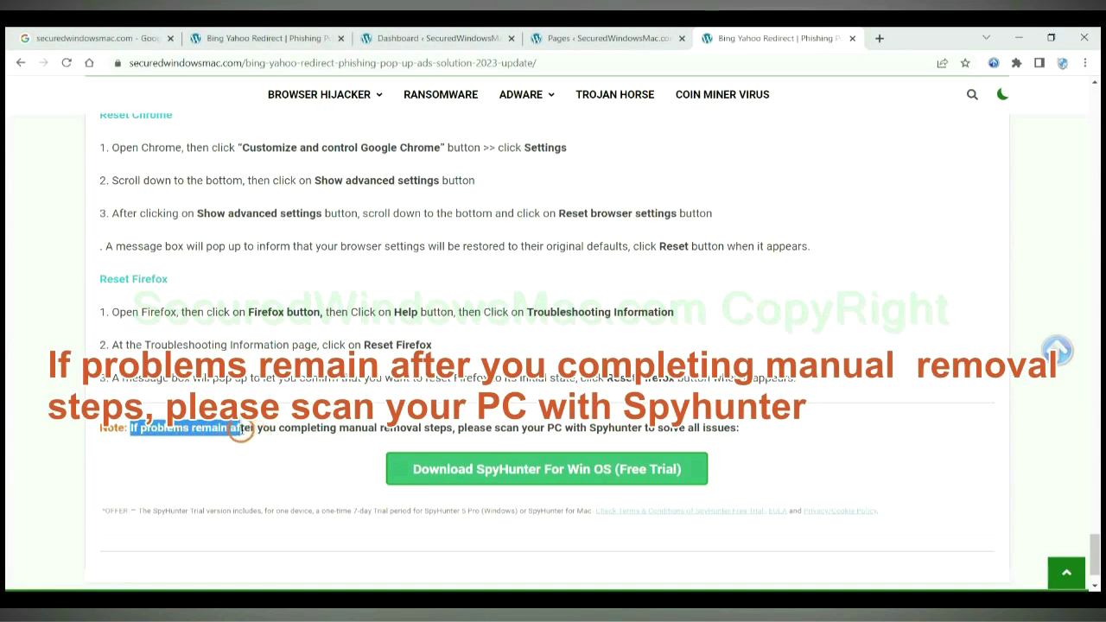